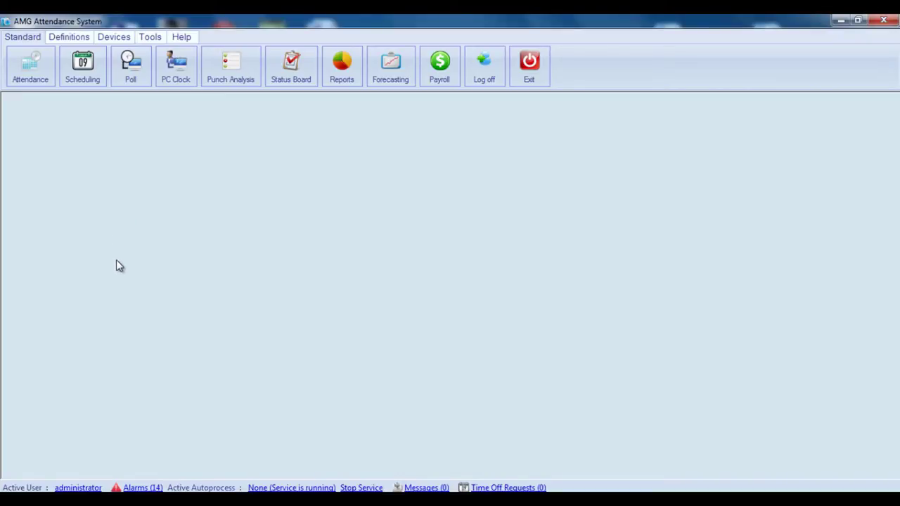
# Open the Employees list under Definitions, showing all 16 employee records
pyautogui.click(65, 37)
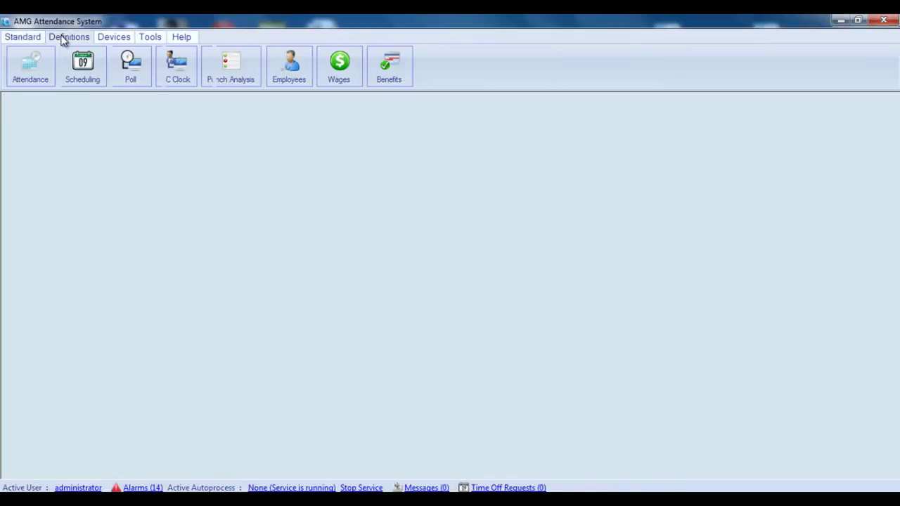
pyautogui.click(282, 82)
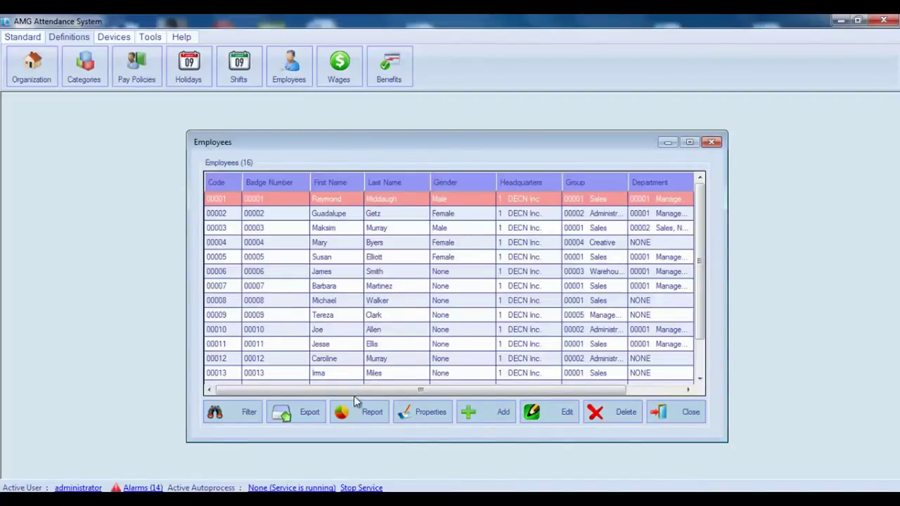
pyautogui.click(250, 413)
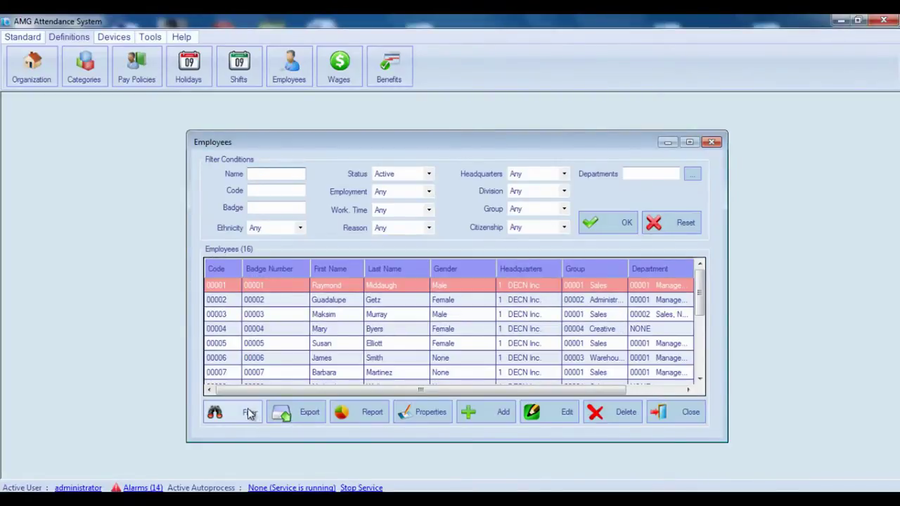
pyautogui.click(248, 413)
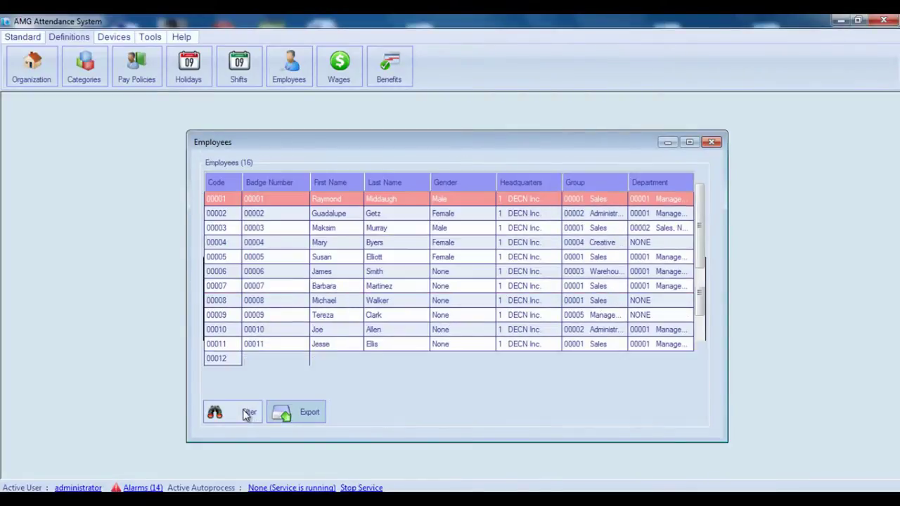
pyautogui.click(296, 415)
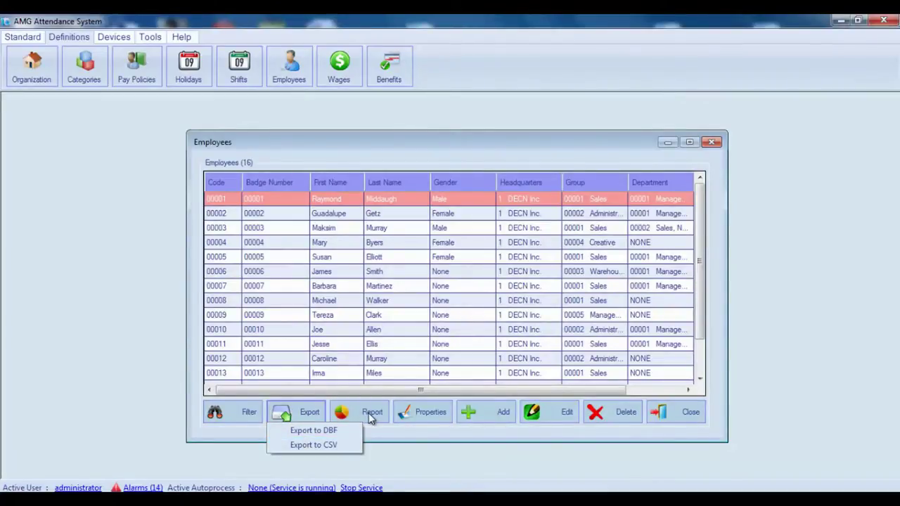
pyautogui.click(406, 417)
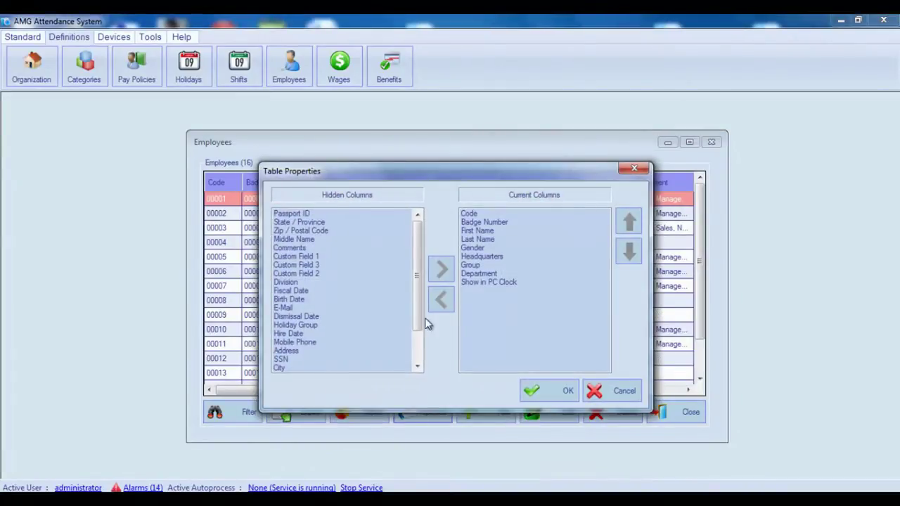
pyautogui.moveTo(418, 297); pyautogui.dragTo(419, 325)
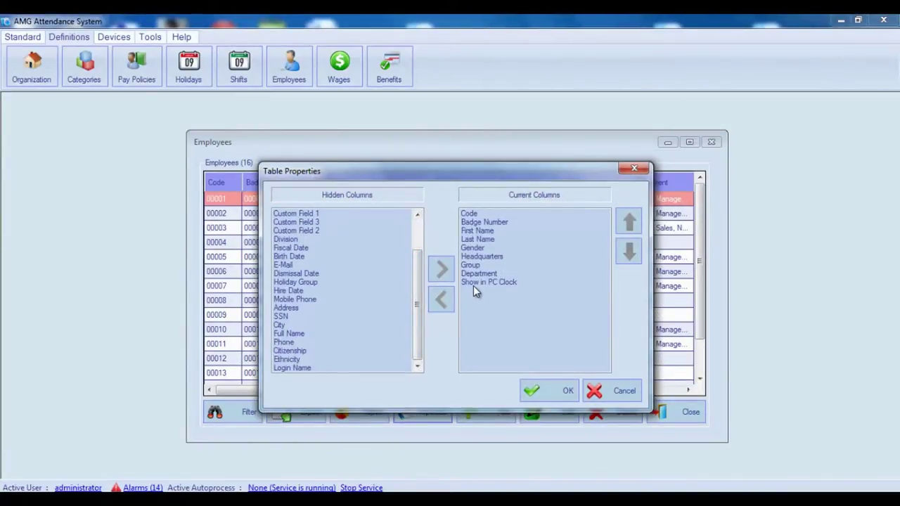
pyautogui.click(473, 284)
pyautogui.click(441, 300)
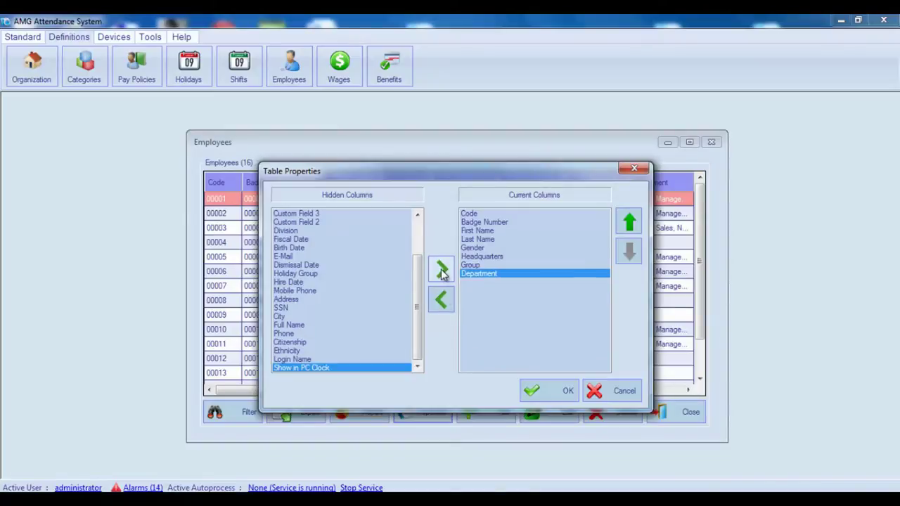
pyautogui.click(442, 274)
pyautogui.click(632, 229)
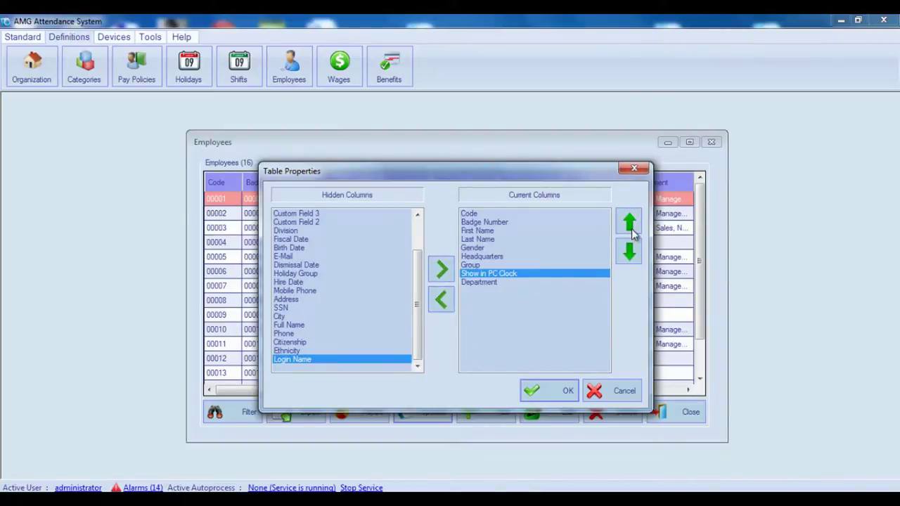
pyautogui.click(629, 251)
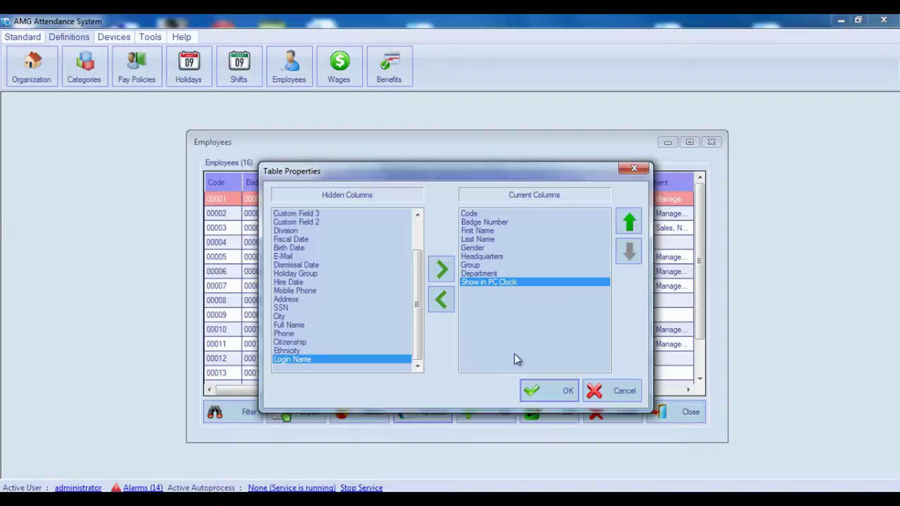
pyautogui.click(594, 391)
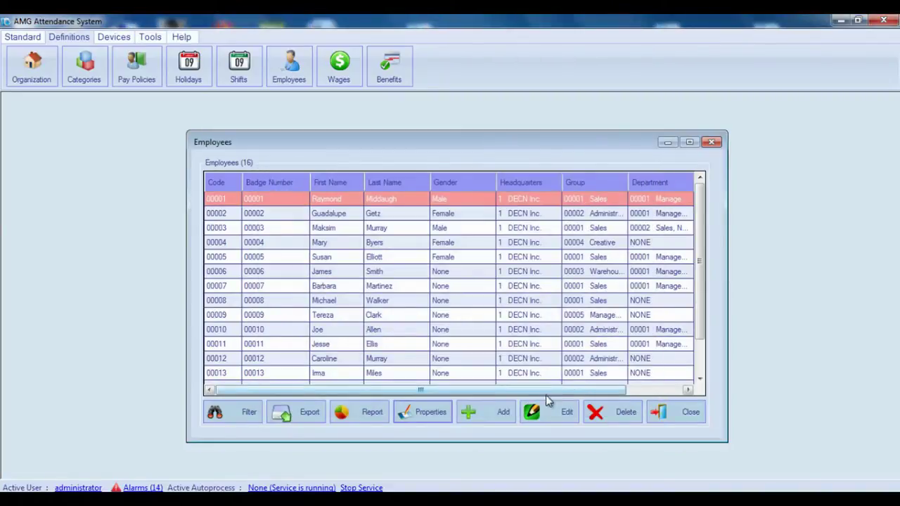
# Add new employee 00017 by copying an existing employee's statuses, schedule, benefits and wages
pyautogui.click(491, 415)
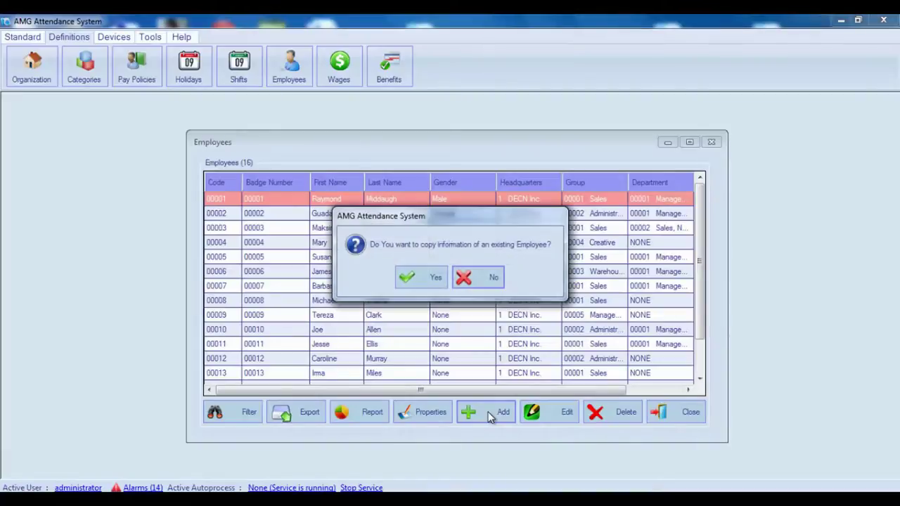
pyautogui.click(431, 279)
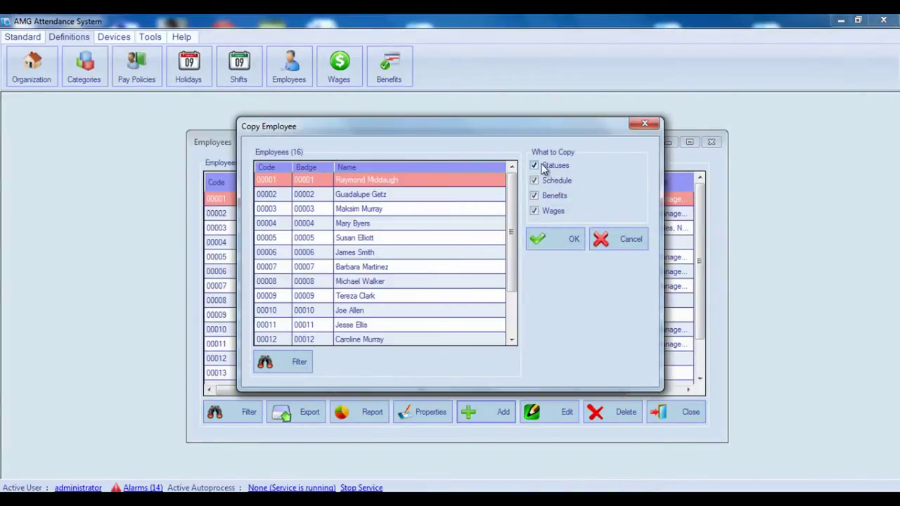
pyautogui.click(537, 195)
pyautogui.click(536, 196)
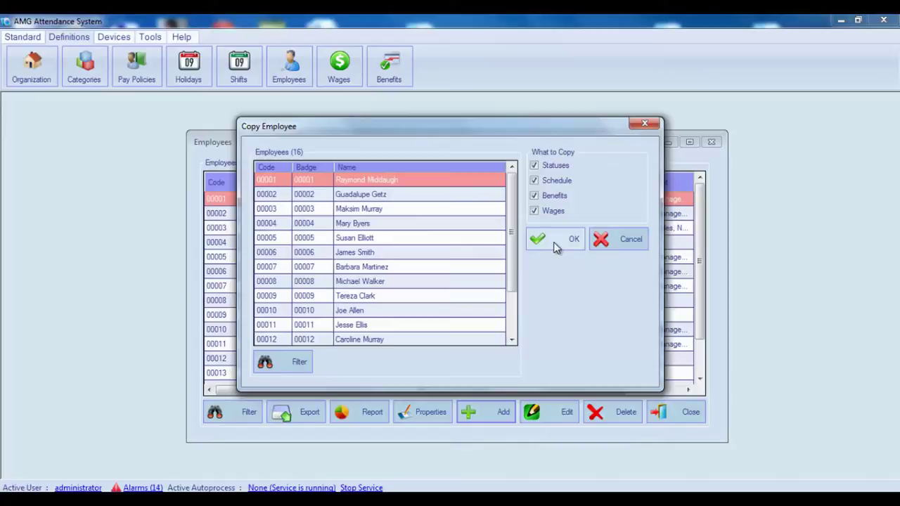
pyautogui.click(612, 244)
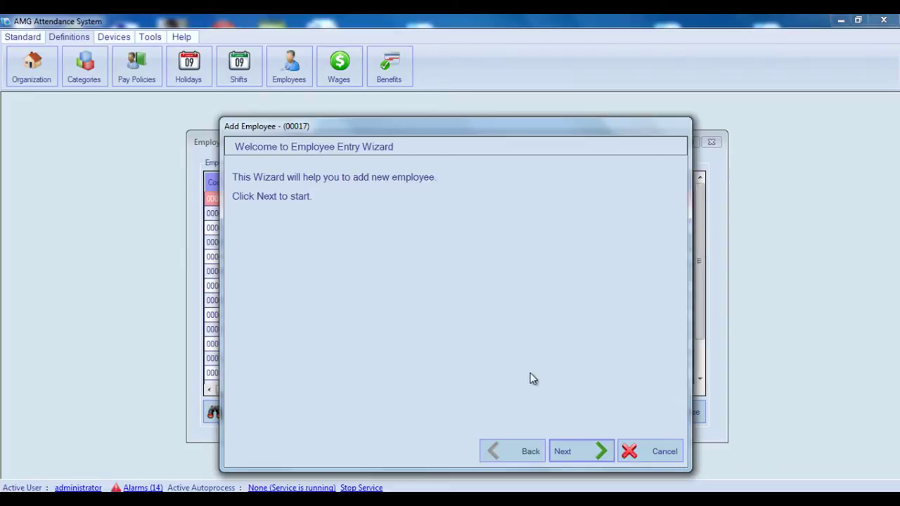
# Enter the employee's first and last name on the Main Information step
pyautogui.click(580, 453)
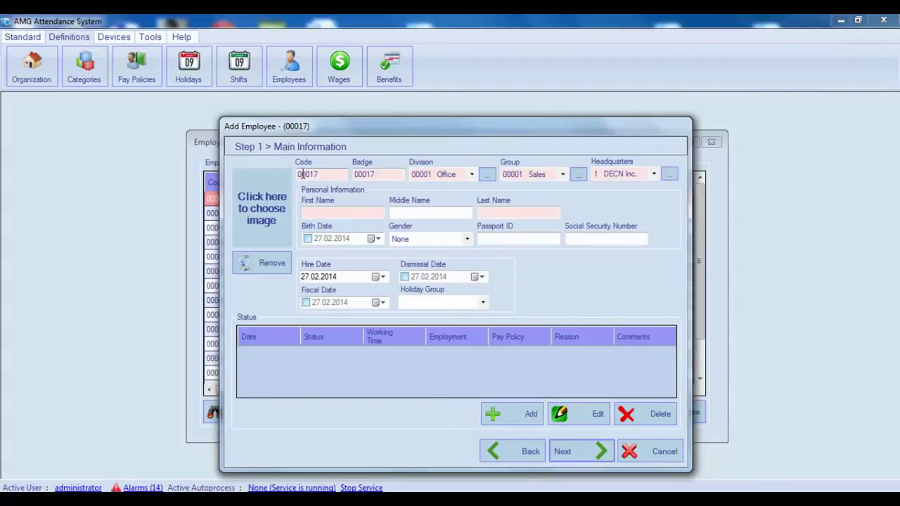
pyautogui.click(360, 173)
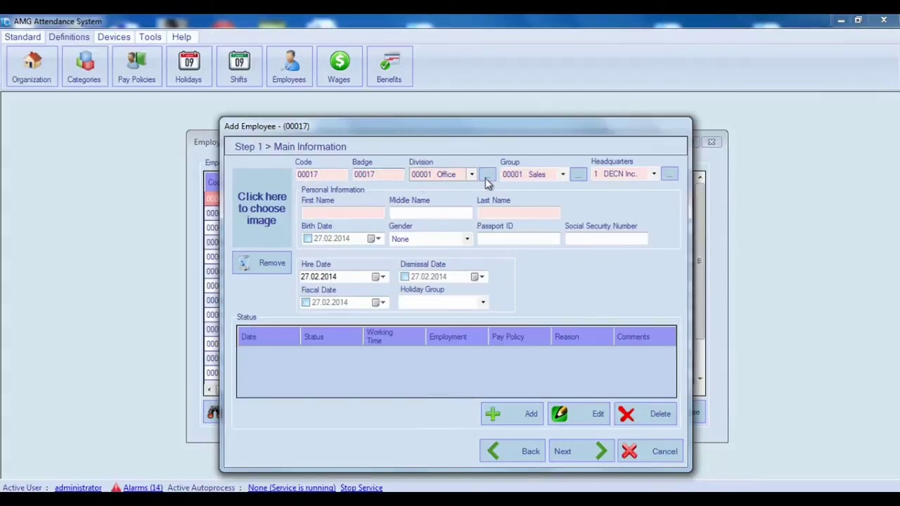
pyautogui.click(340, 210)
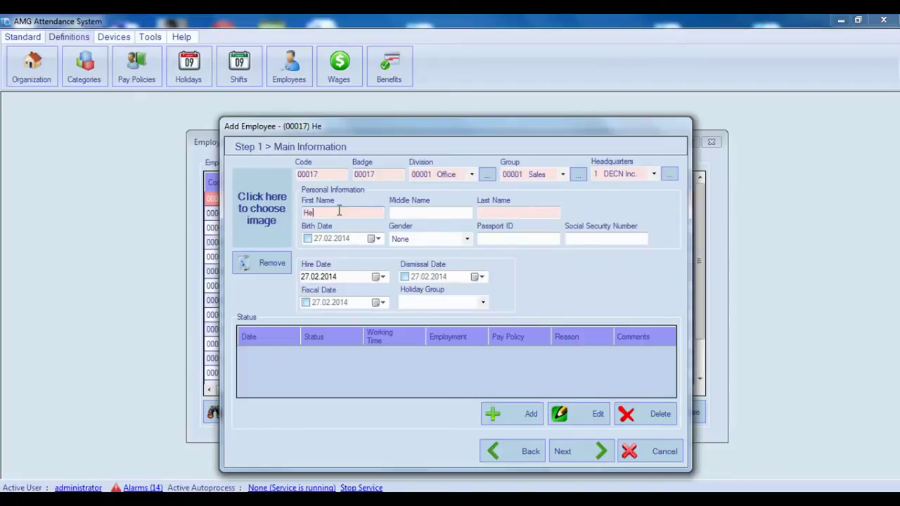
pyautogui.click(489, 212)
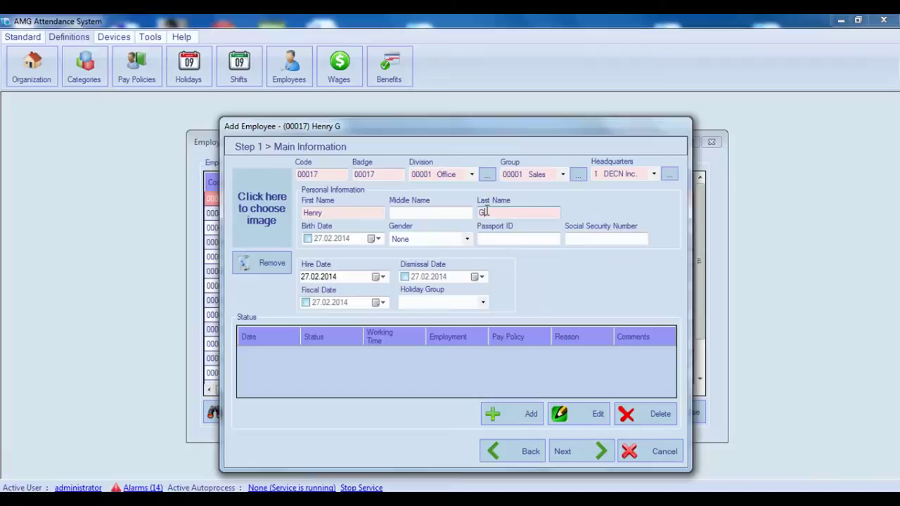
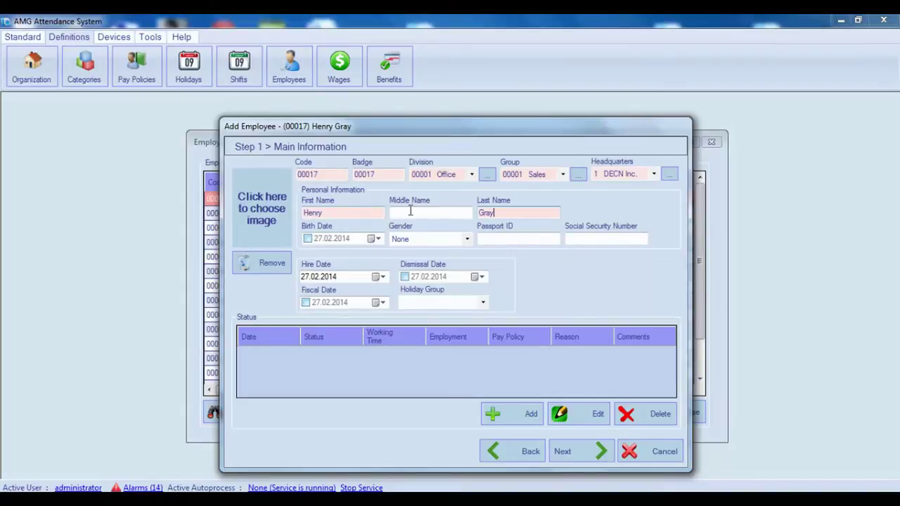
# Set the birth date to 27.02.1983 and the gender to Male
pyautogui.click(308, 240)
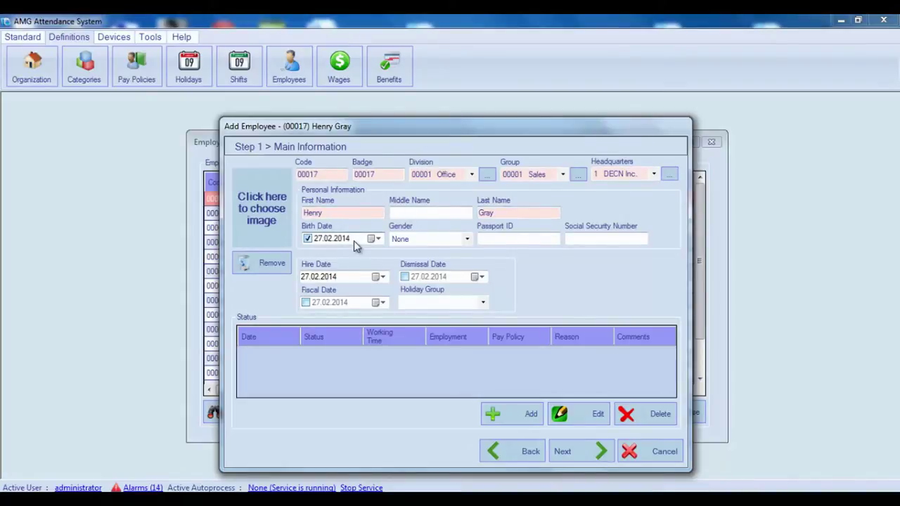
pyautogui.click(342, 239)
pyautogui.write('1983')
pyautogui.click(432, 238)
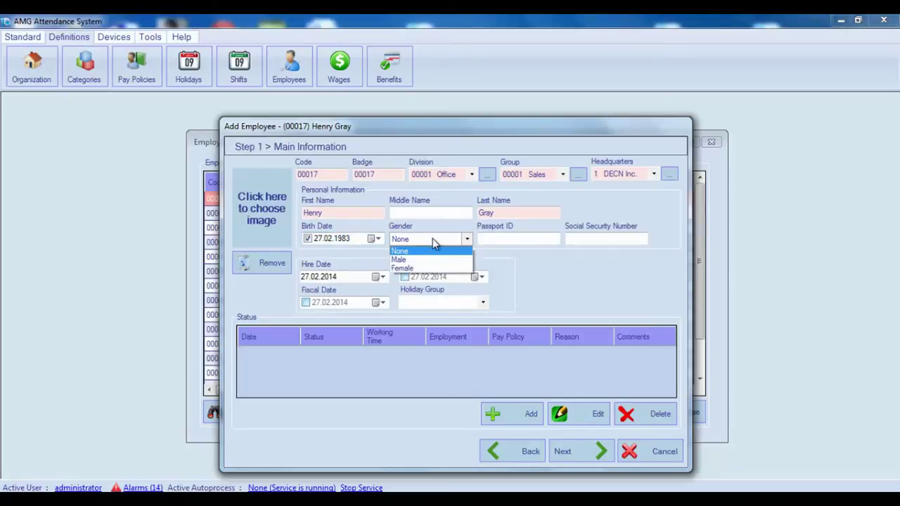
pyautogui.click(430, 261)
pyautogui.click(486, 240)
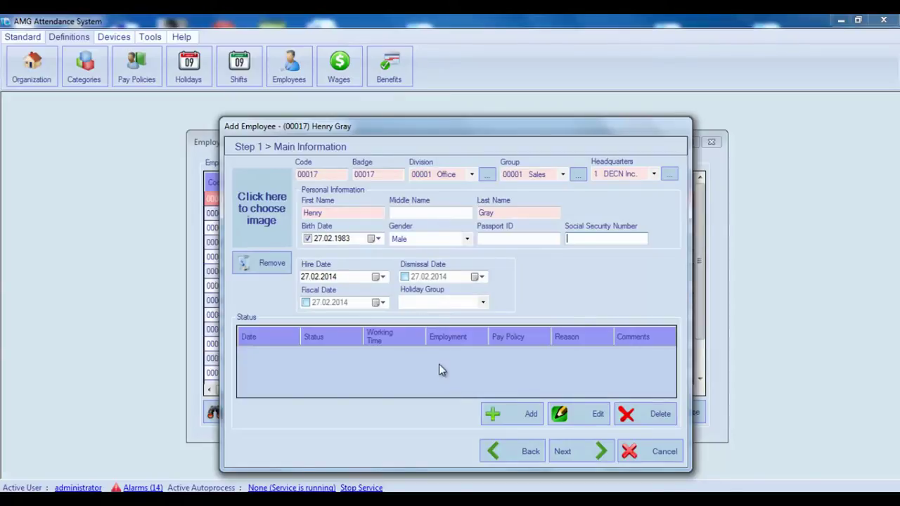
pyautogui.doubleClick(330, 176)
pyautogui.doubleClick(374, 176)
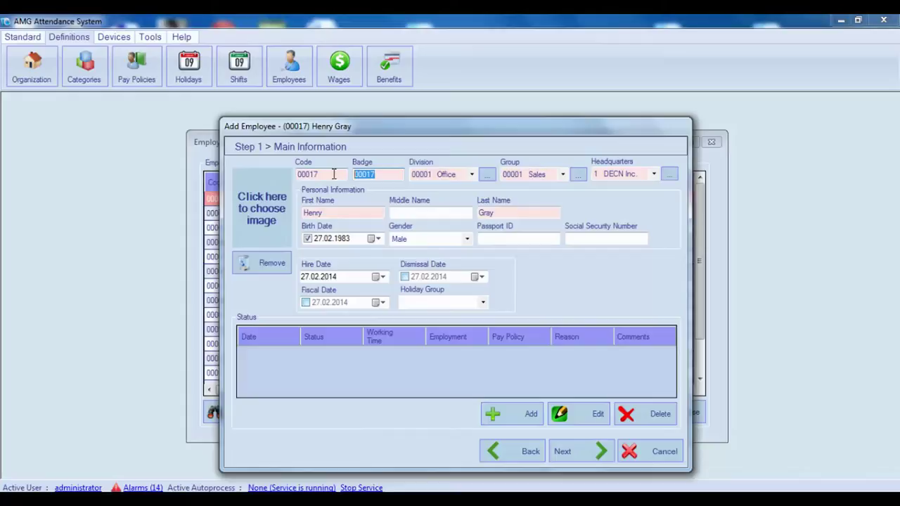
pyautogui.click(334, 174)
pyautogui.write('a')
pyautogui.press('BackSpace')
pyautogui.click(375, 174)
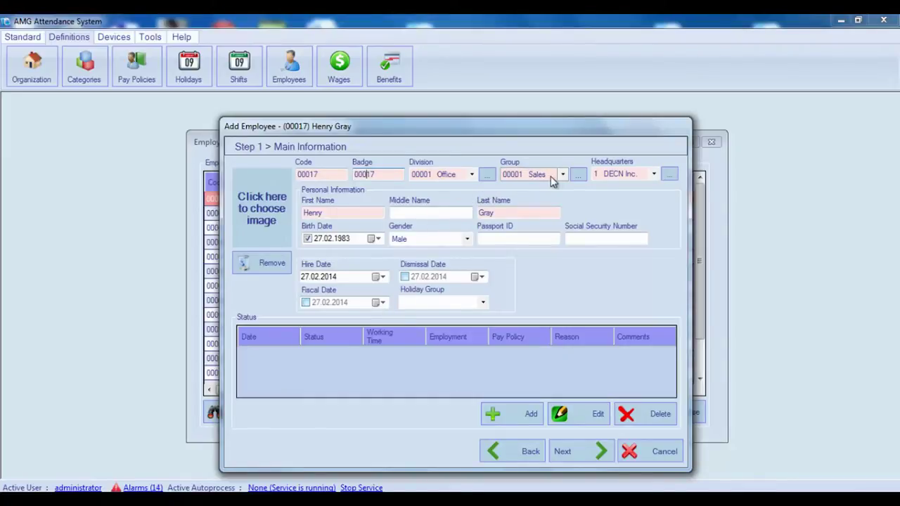
# Dismiss the Divisions list and load the employee's portrait .jpg from the Pictures library
pyautogui.click(488, 174)
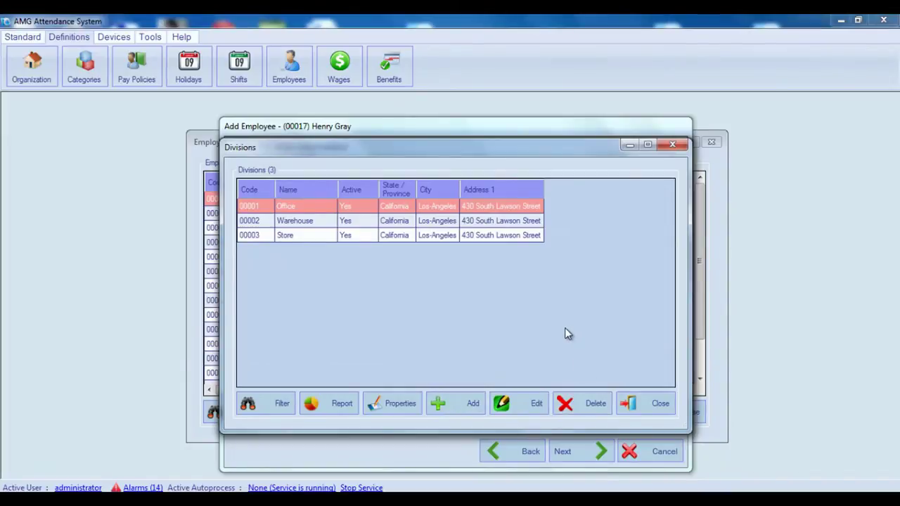
pyautogui.click(647, 403)
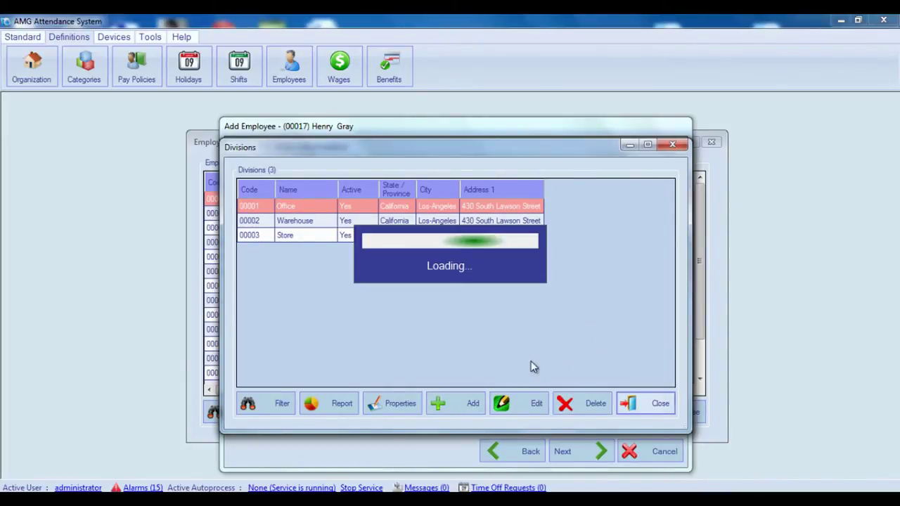
pyautogui.click(260, 230)
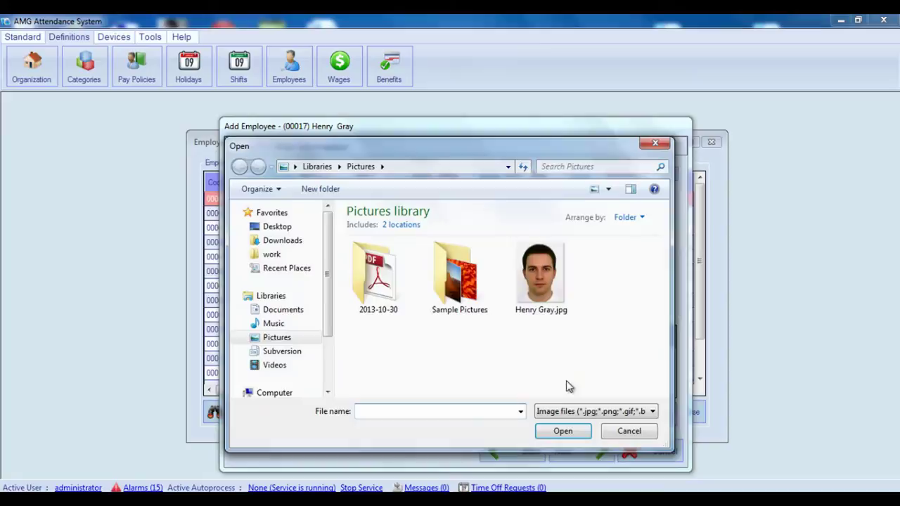
pyautogui.doubleClick(546, 286)
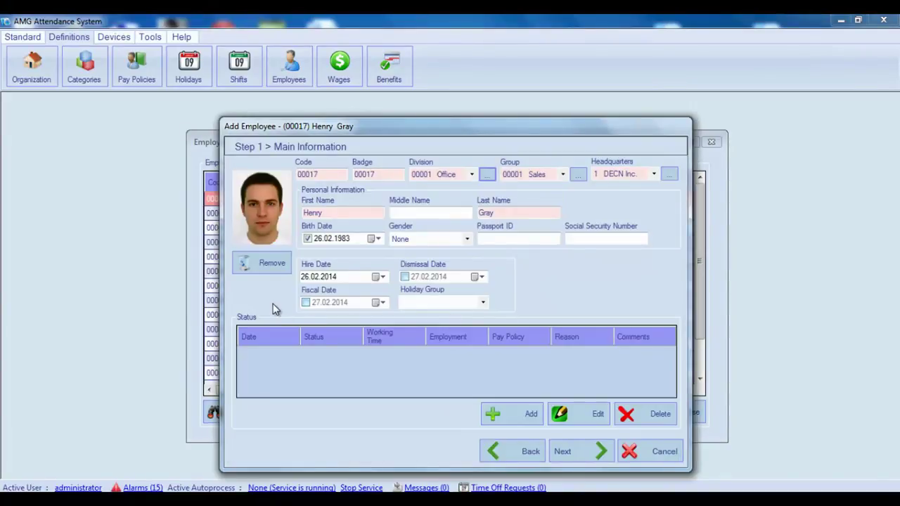
pyautogui.click(281, 268)
# Add a 03.03.2014 status as Active, FullTime, Permanent, Day Shift, and view the Pay Policies list
pyautogui.click(528, 416)
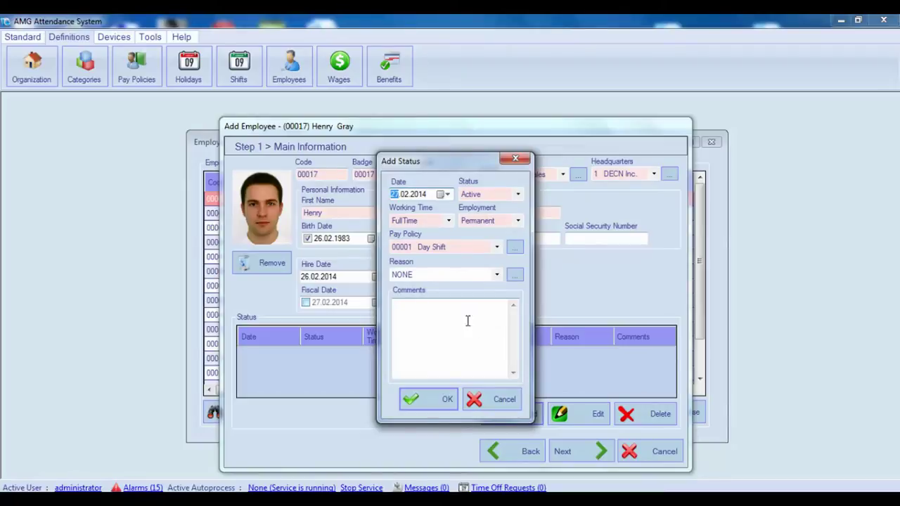
pyautogui.click(448, 195)
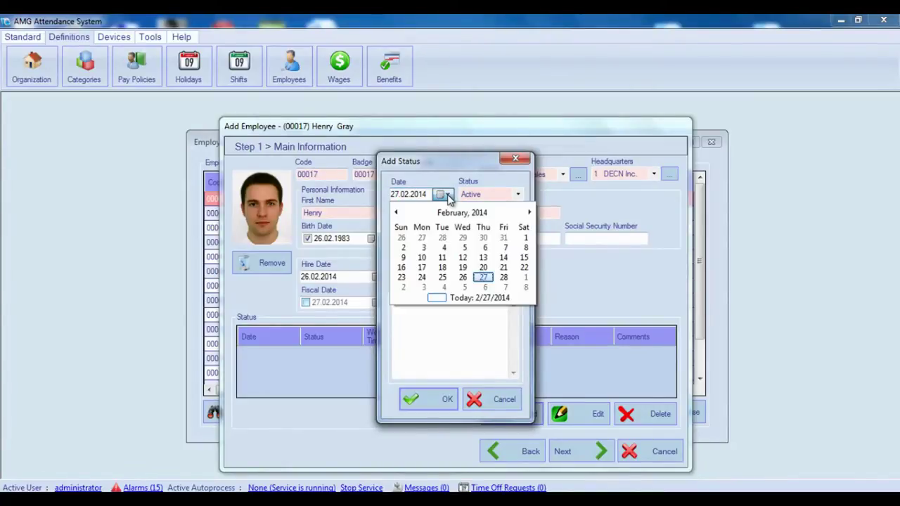
pyautogui.click(424, 288)
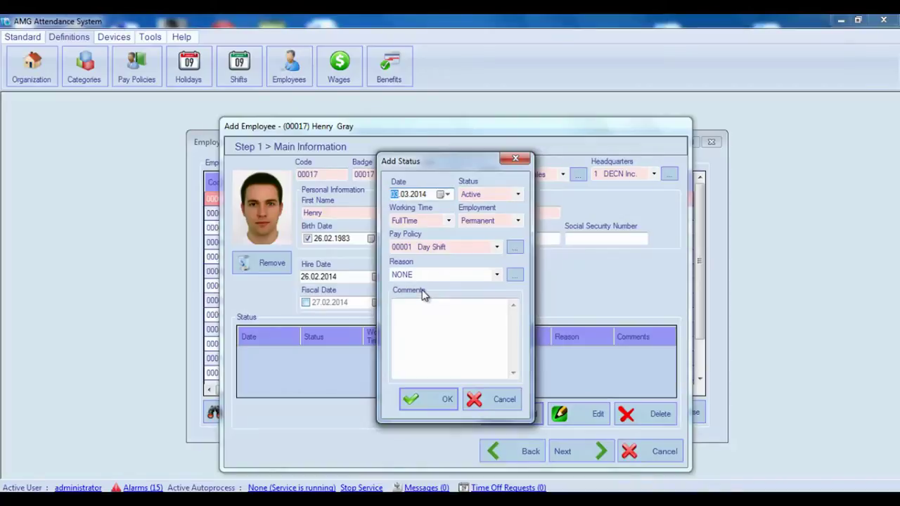
pyautogui.click(519, 195)
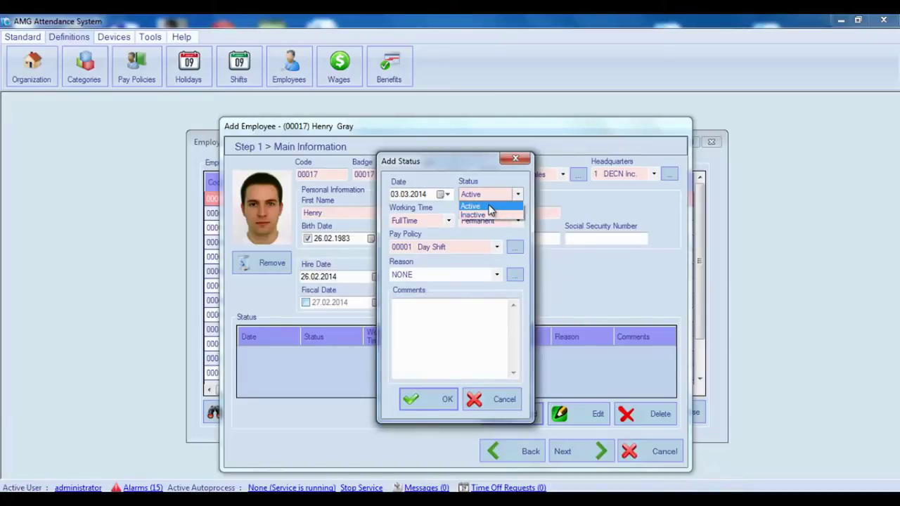
pyautogui.click(491, 208)
pyautogui.click(449, 222)
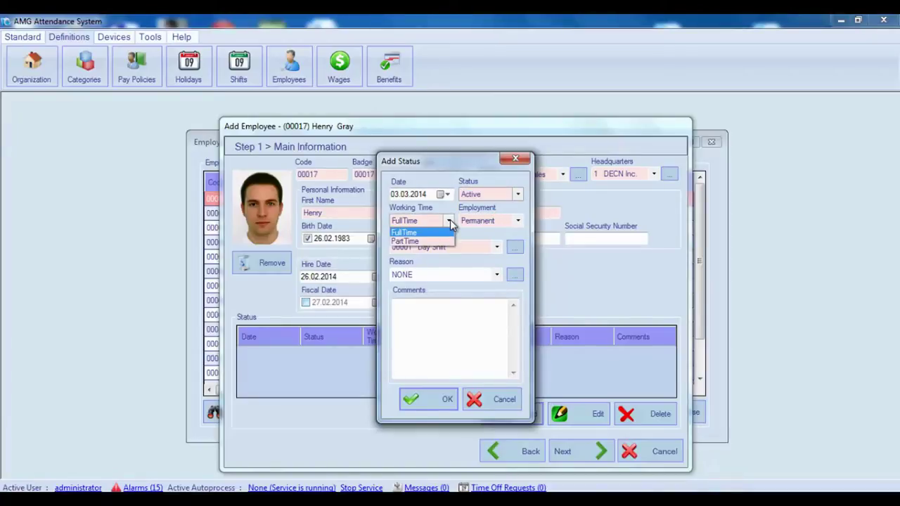
pyautogui.click(451, 231)
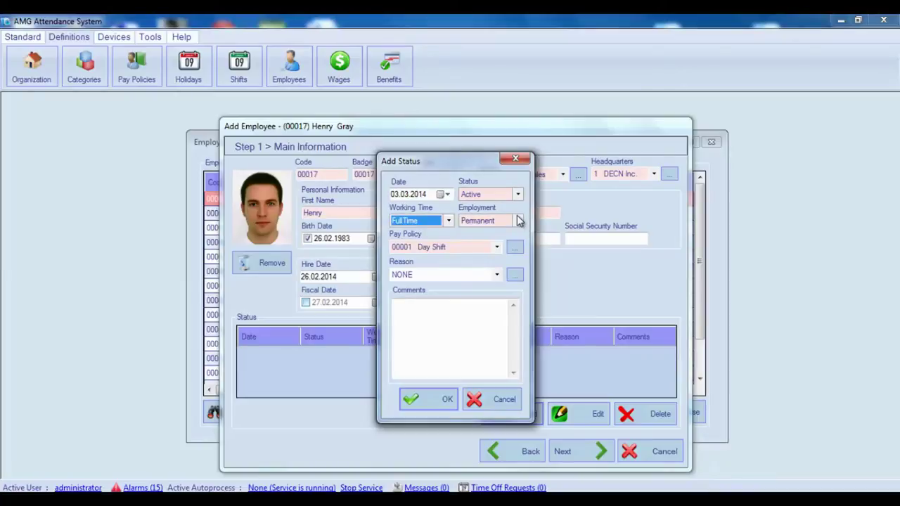
pyautogui.click(519, 221)
pyautogui.click(519, 221)
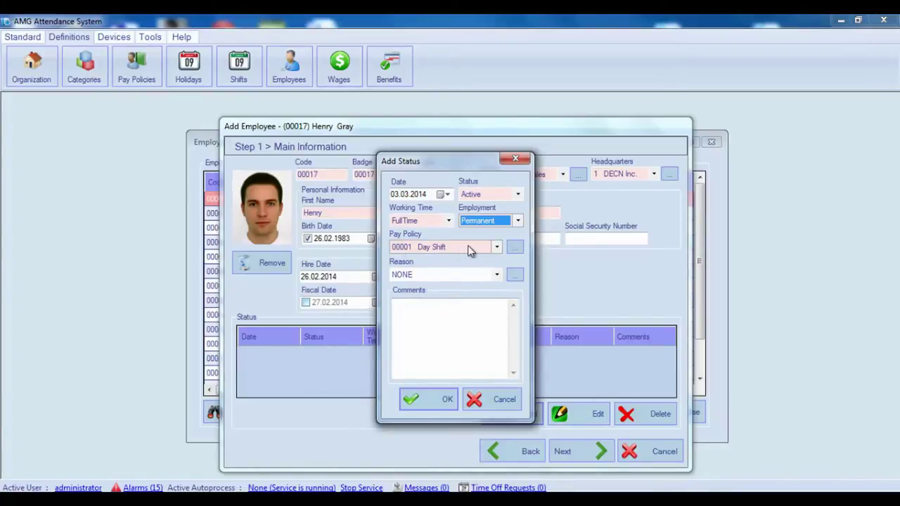
pyautogui.click(498, 249)
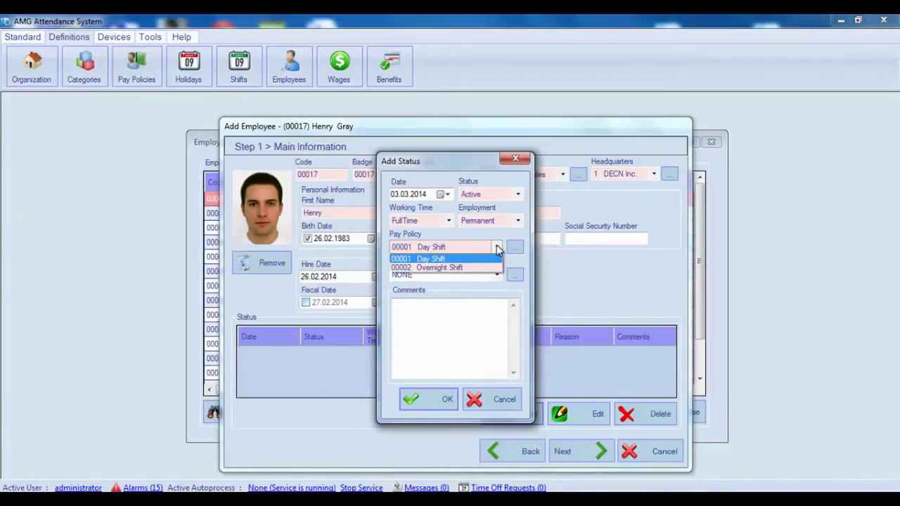
pyautogui.click(497, 249)
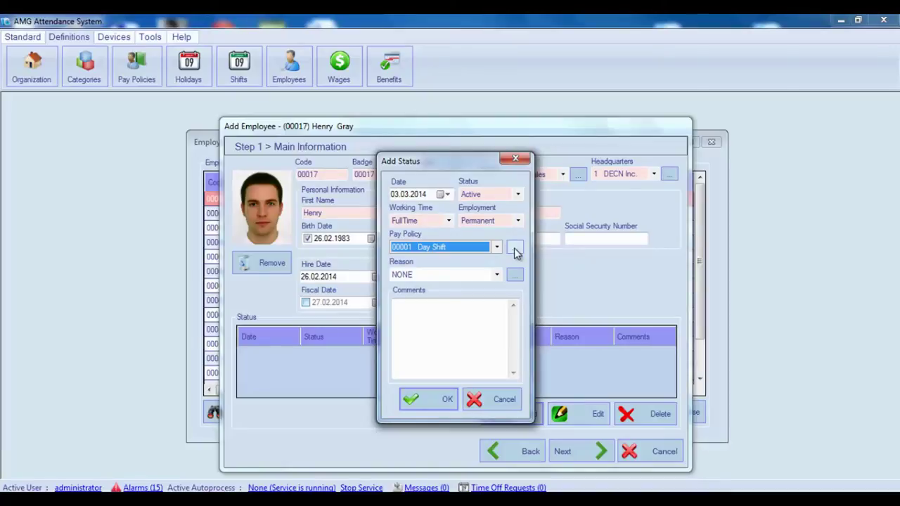
pyautogui.click(515, 250)
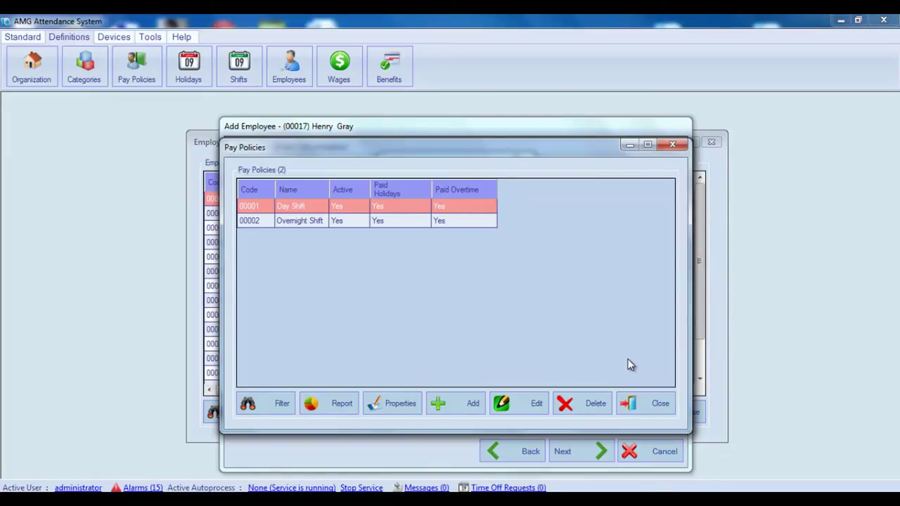
# Give the status the reason 'Dismissed - do not rehire' and save the entry
pyautogui.click(641, 399)
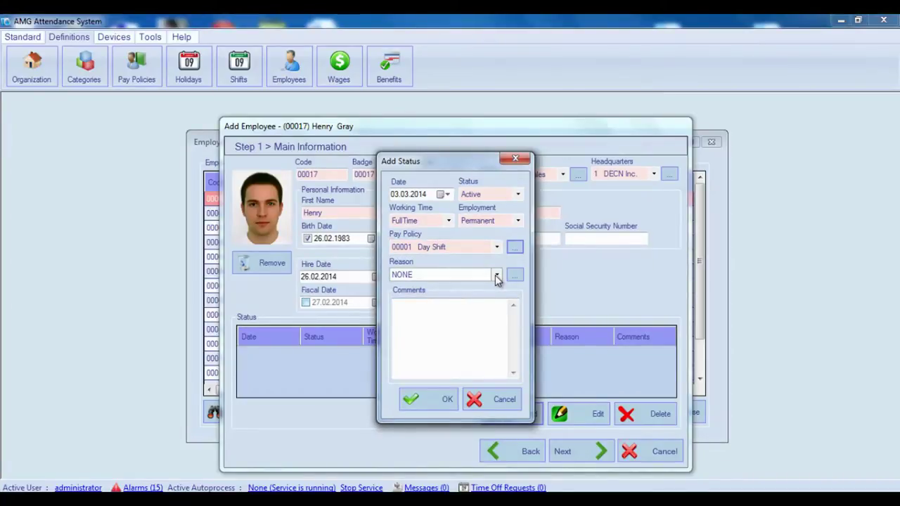
pyautogui.click(496, 275)
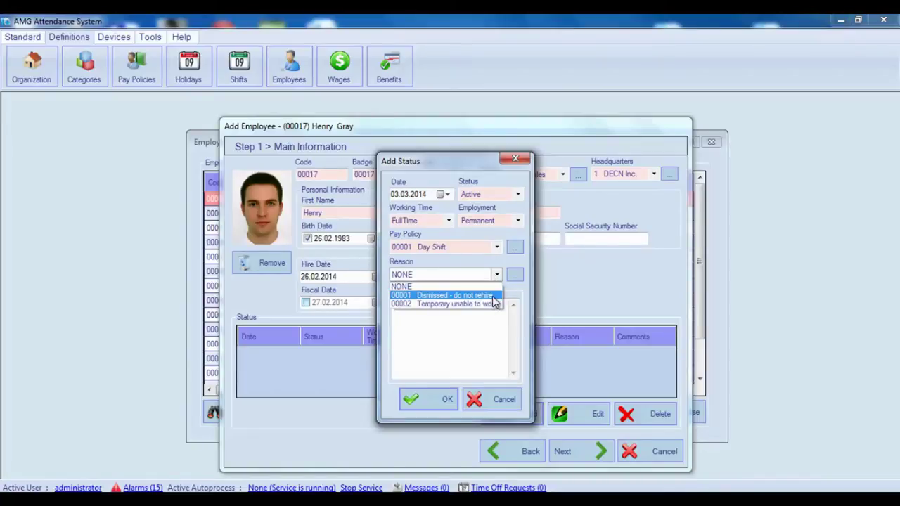
pyautogui.click(494, 296)
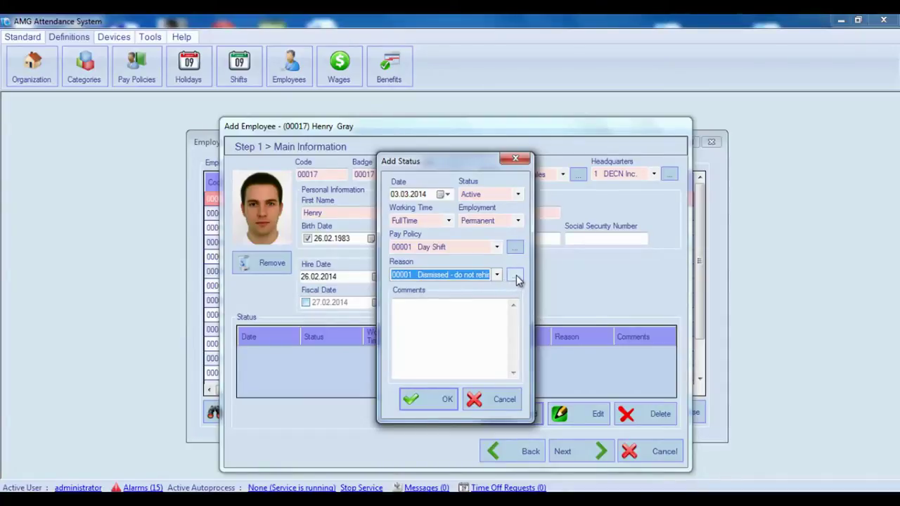
pyautogui.click(516, 275)
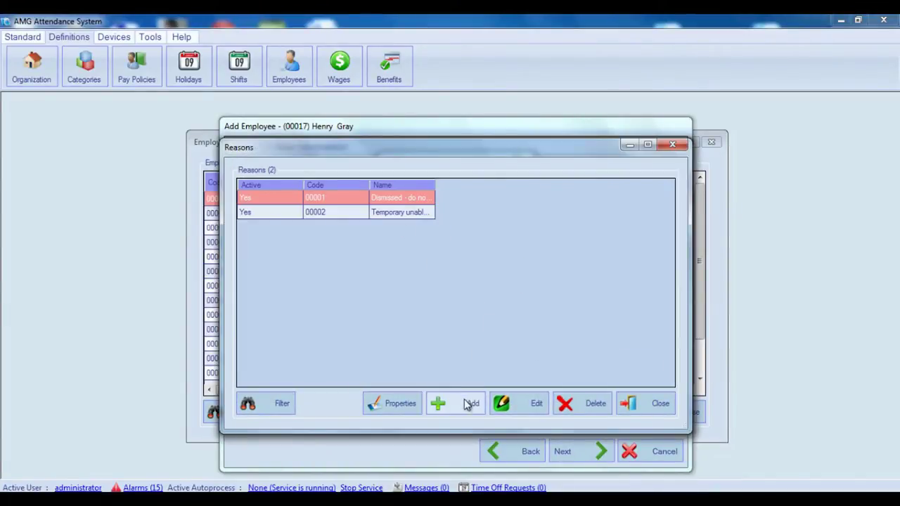
pyautogui.click(657, 406)
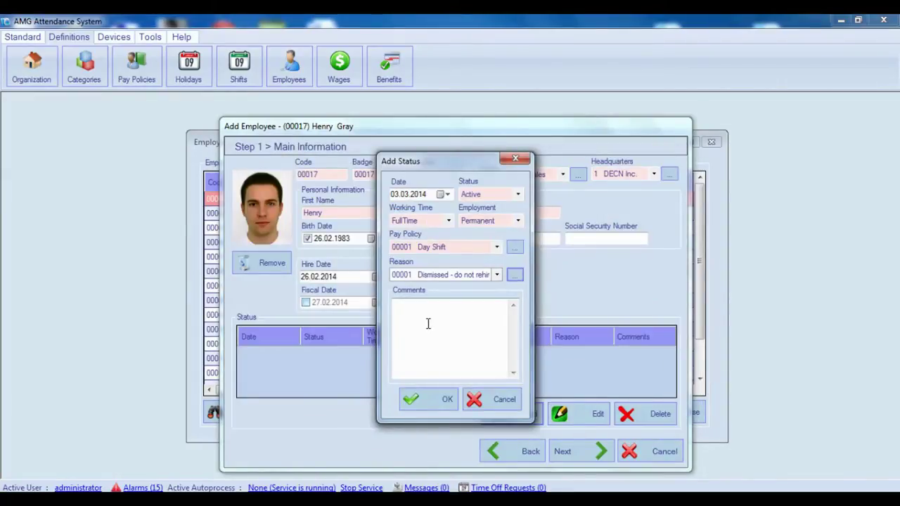
pyautogui.click(410, 311)
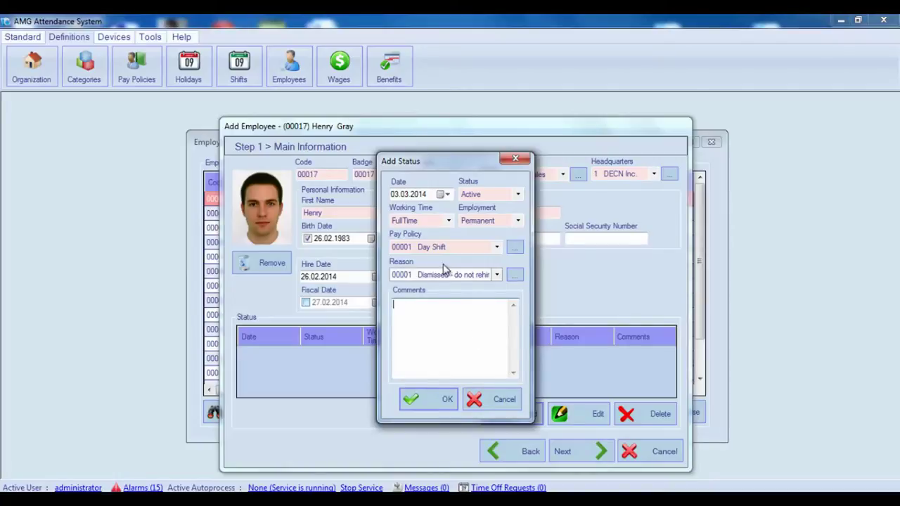
pyautogui.click(429, 400)
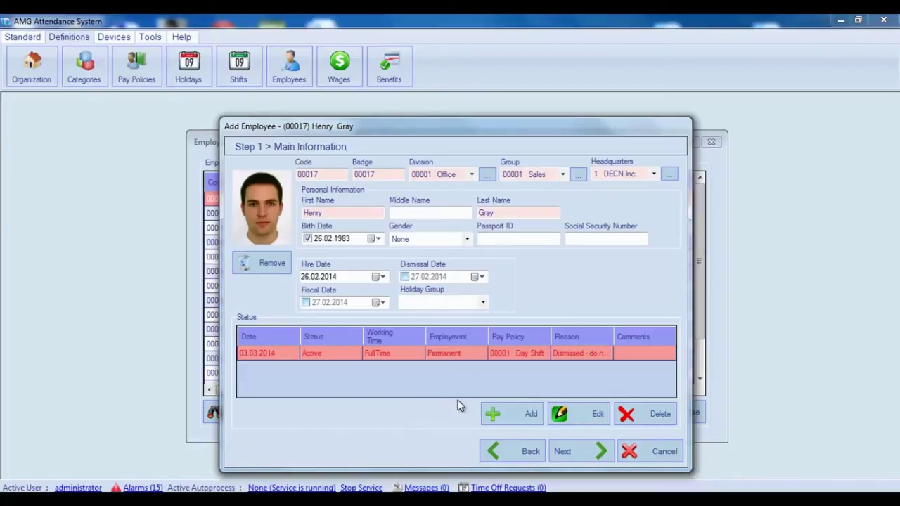
# Fill in the employee's street address, city and postal code on Other Information
pyautogui.click(578, 454)
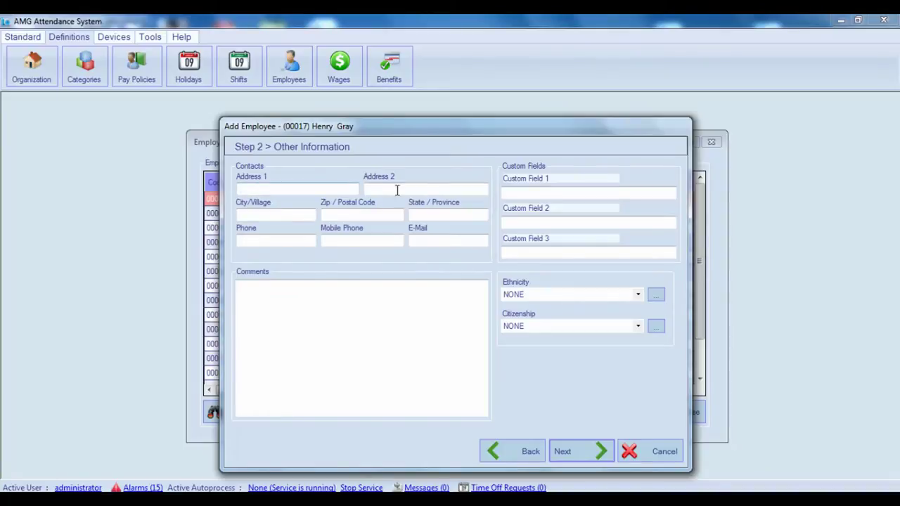
pyautogui.click(240, 188)
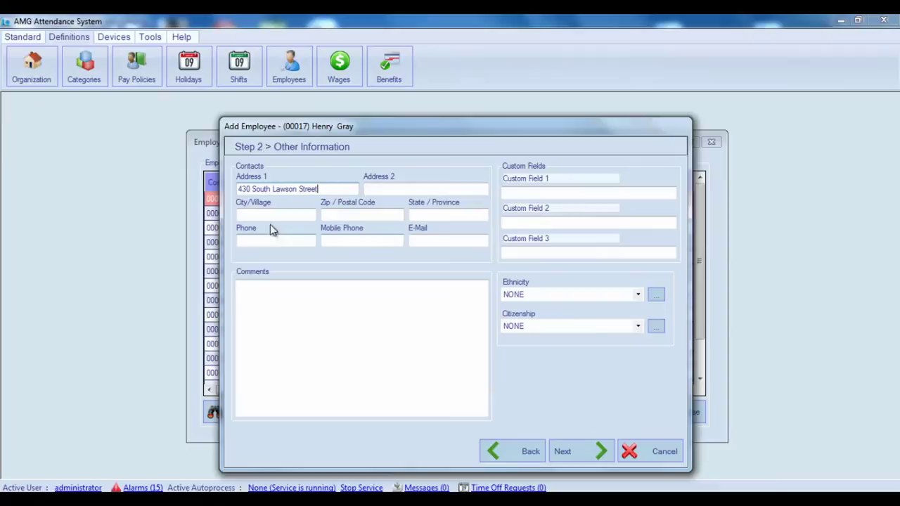
pyautogui.click(240, 215)
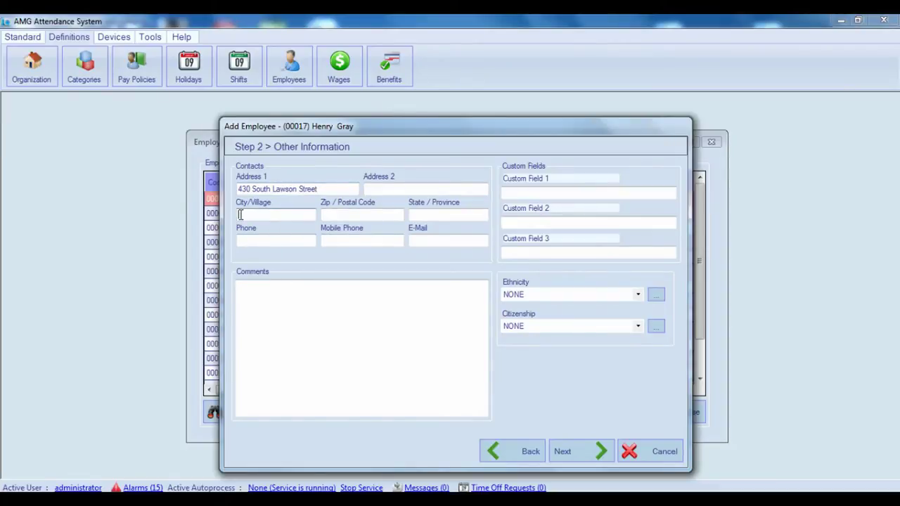
pyautogui.write('Los Angeles')
pyautogui.click(343, 216)
pyautogui.write('91538')
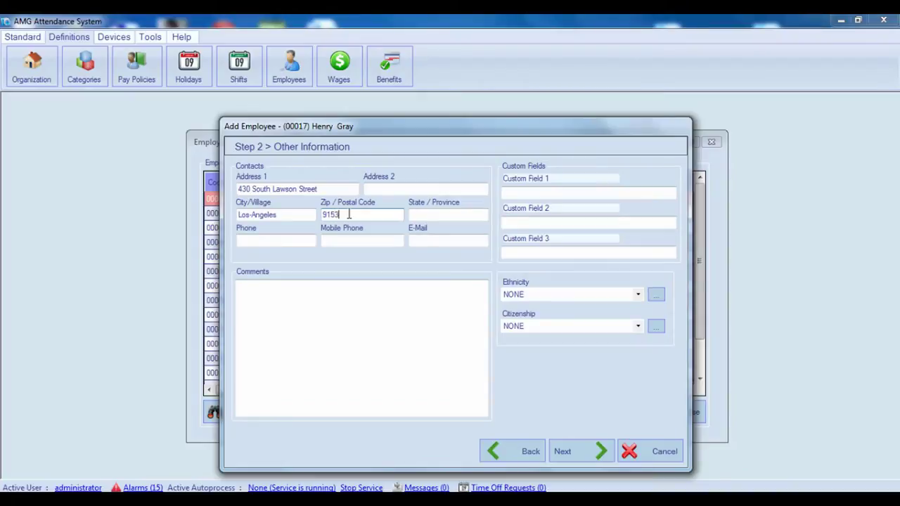
# Add the employee's state and paste in their phone number
pyautogui.click(419, 214)
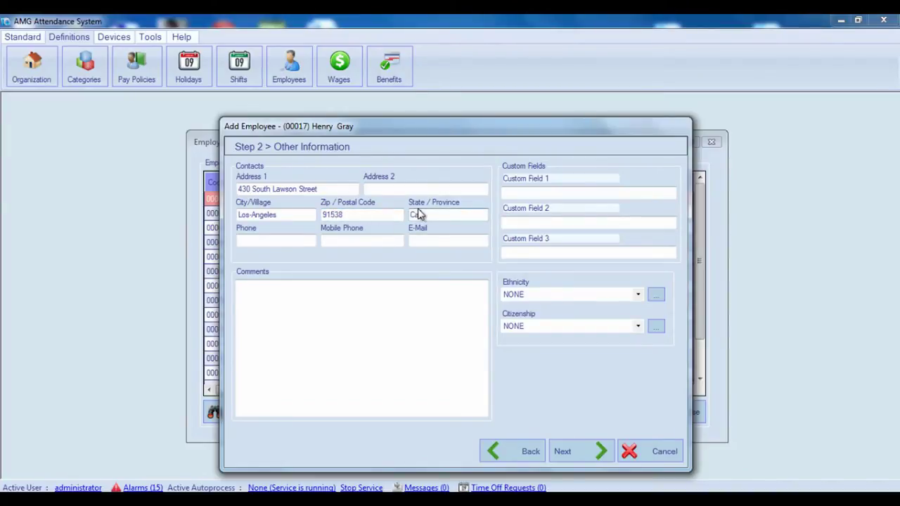
pyautogui.write('California')
pyautogui.click(275, 239)
pyautogui.hotkey('ctrl', 'v')
pyautogui.click(422, 240)
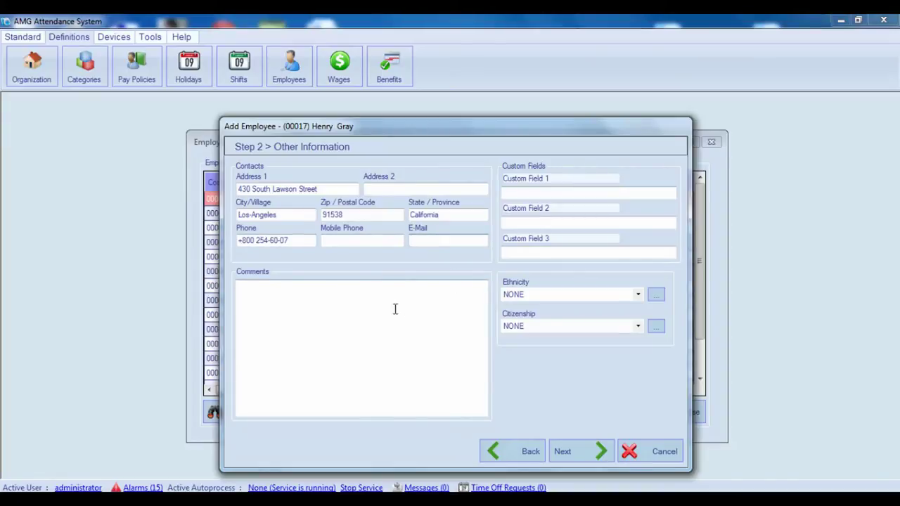
pyautogui.click(274, 292)
pyautogui.click(553, 193)
pyautogui.click(533, 221)
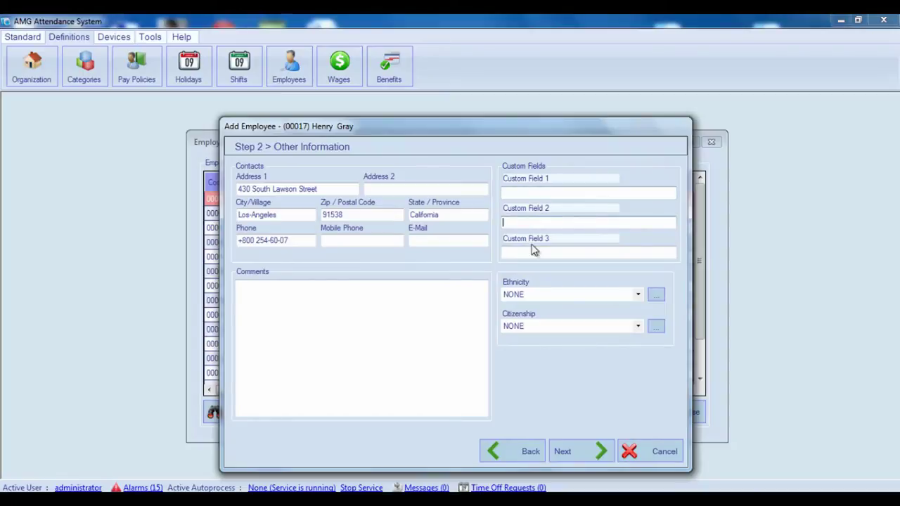
pyautogui.click(531, 251)
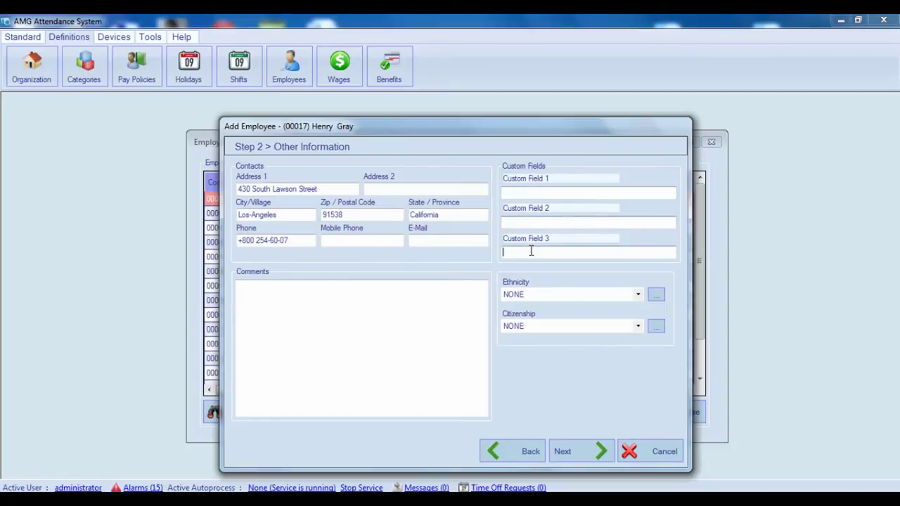
pyautogui.click(554, 179)
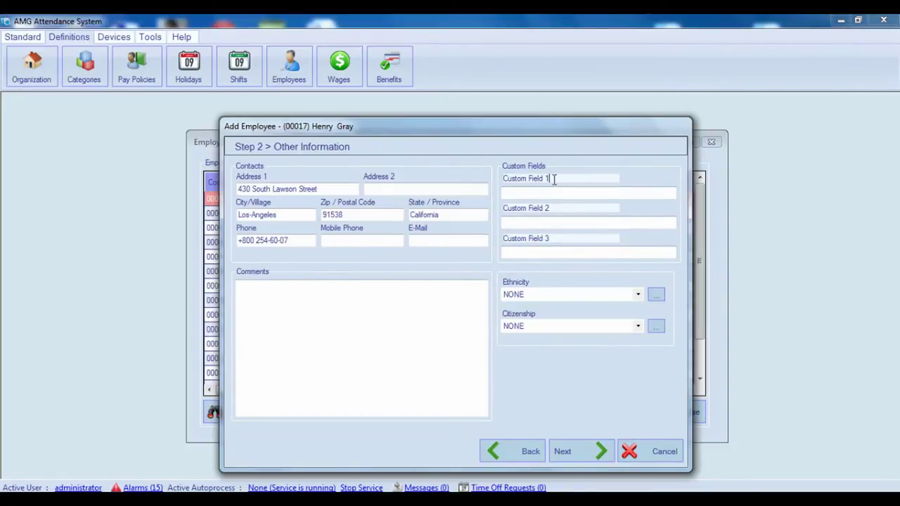
pyautogui.click(533, 191)
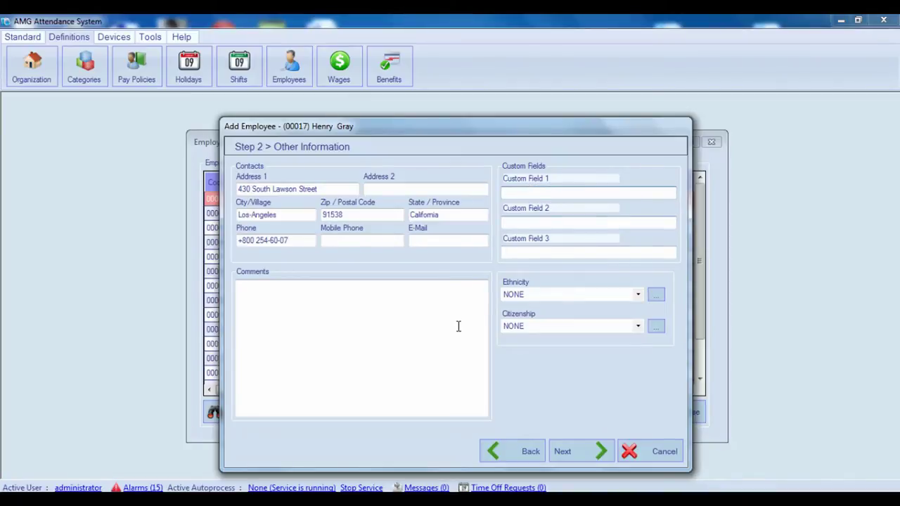
pyautogui.click(549, 178)
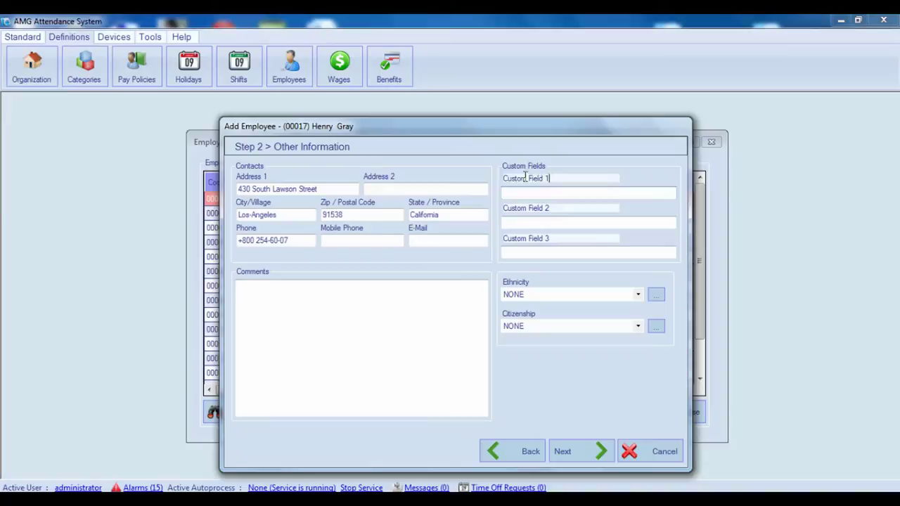
pyautogui.moveTo(526, 178); pyautogui.dragTo(494, 177)
pyautogui.moveTo(554, 208); pyautogui.dragTo(502, 209)
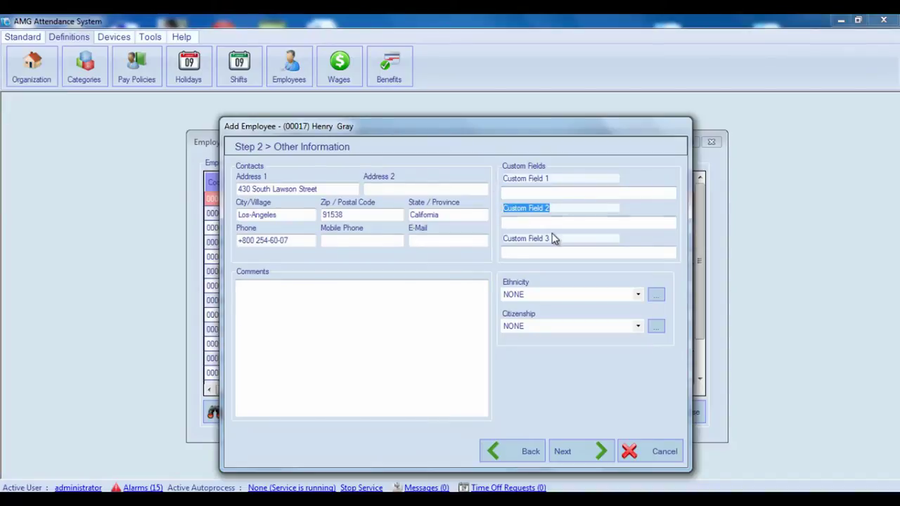
pyautogui.moveTo(555, 239); pyautogui.dragTo(500, 239)
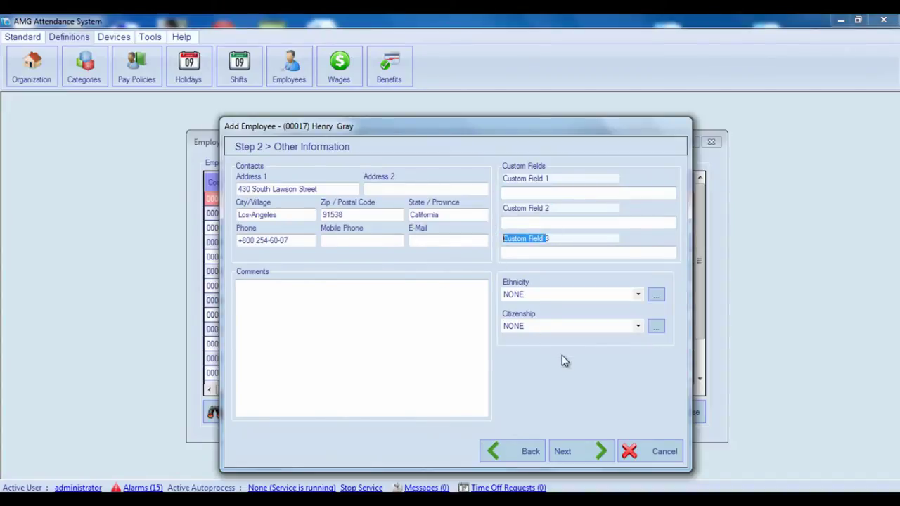
pyautogui.click(310, 295)
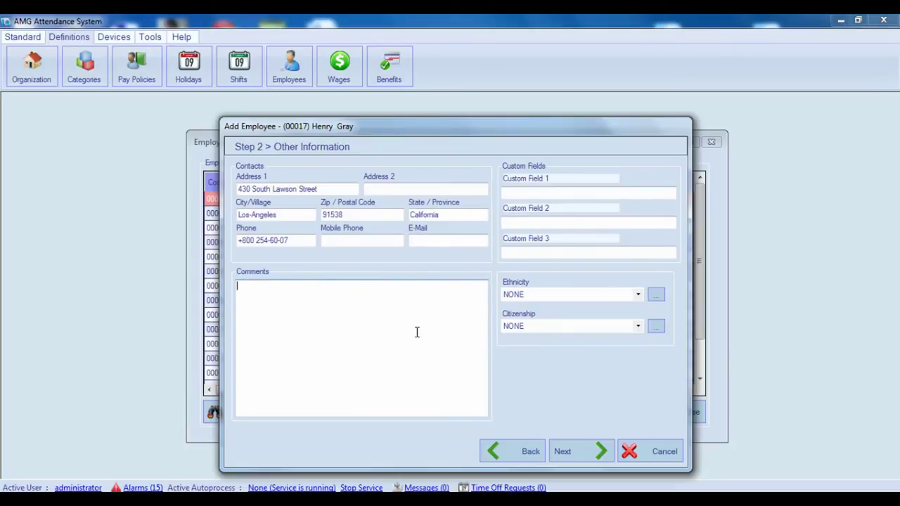
pyautogui.click(636, 296)
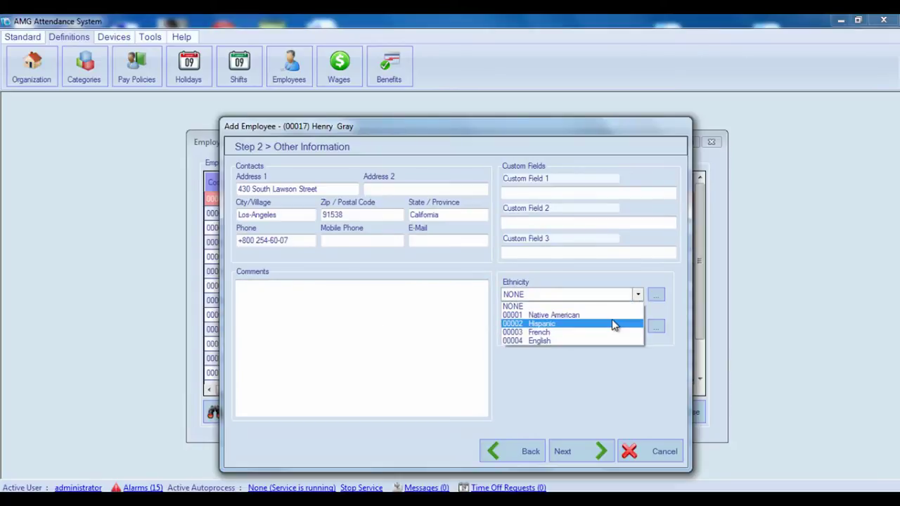
pyautogui.click(612, 352)
pyautogui.click(636, 326)
pyautogui.click(623, 329)
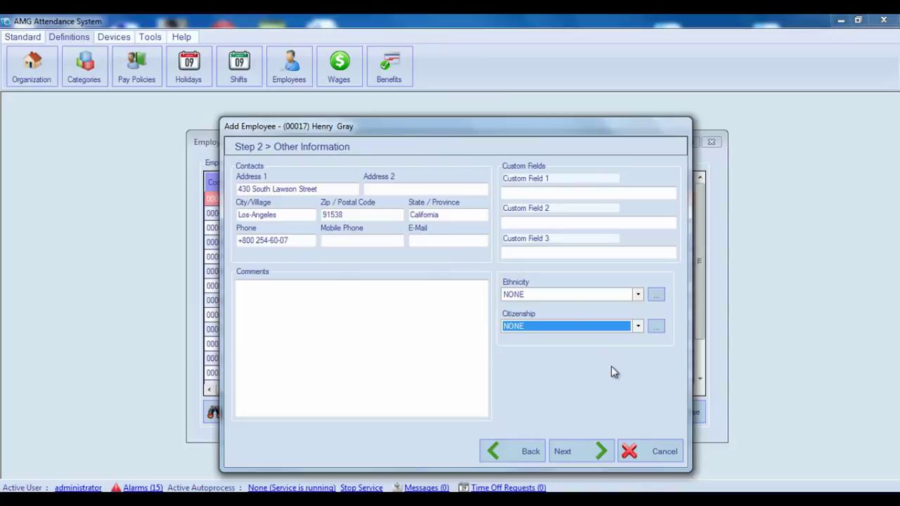
pyautogui.click(657, 296)
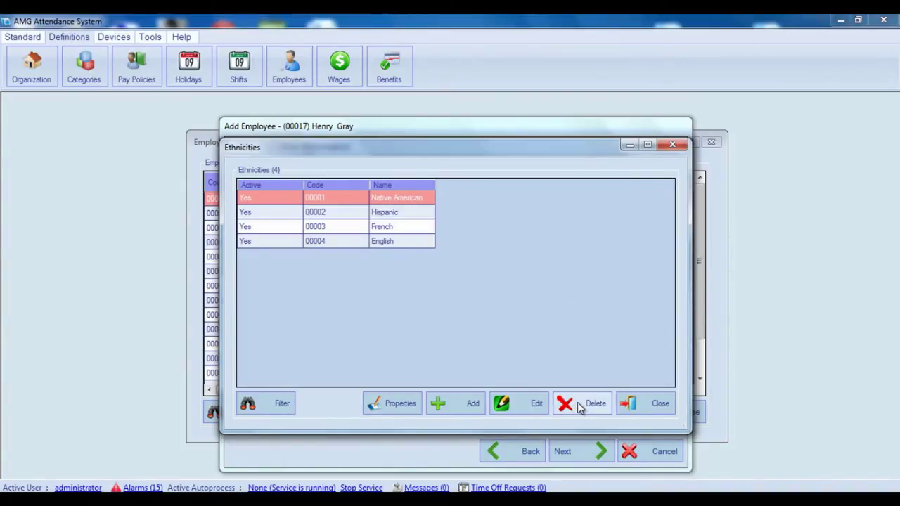
pyautogui.click(642, 402)
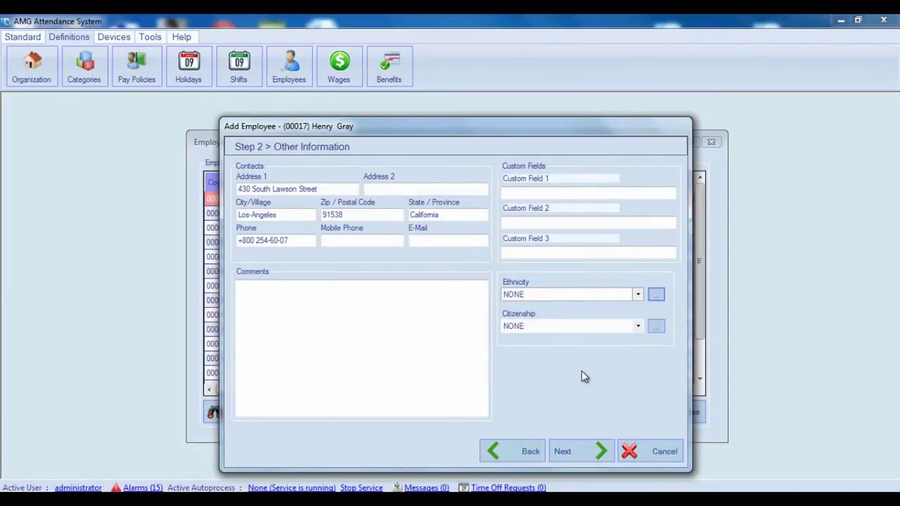
# Attach the employee's CV .doc file on the Files step with document type 00001 CV
pyautogui.click(584, 450)
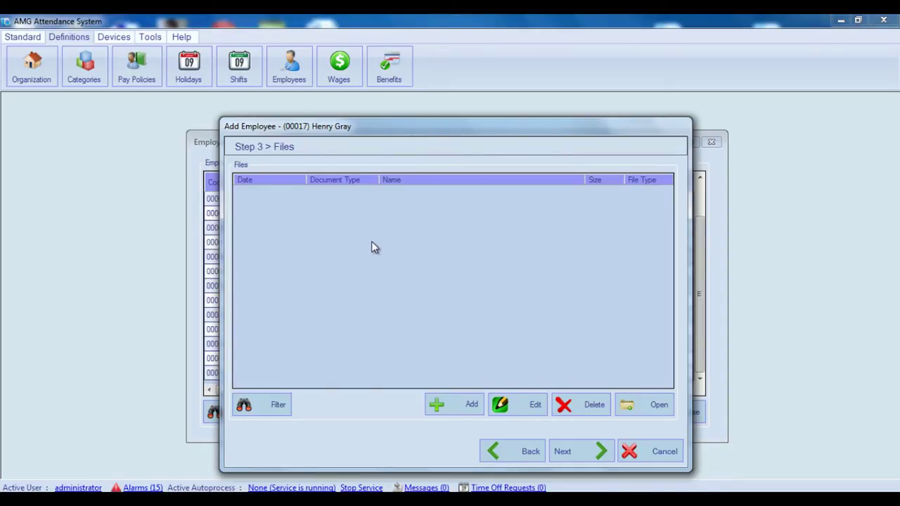
pyautogui.click(463, 408)
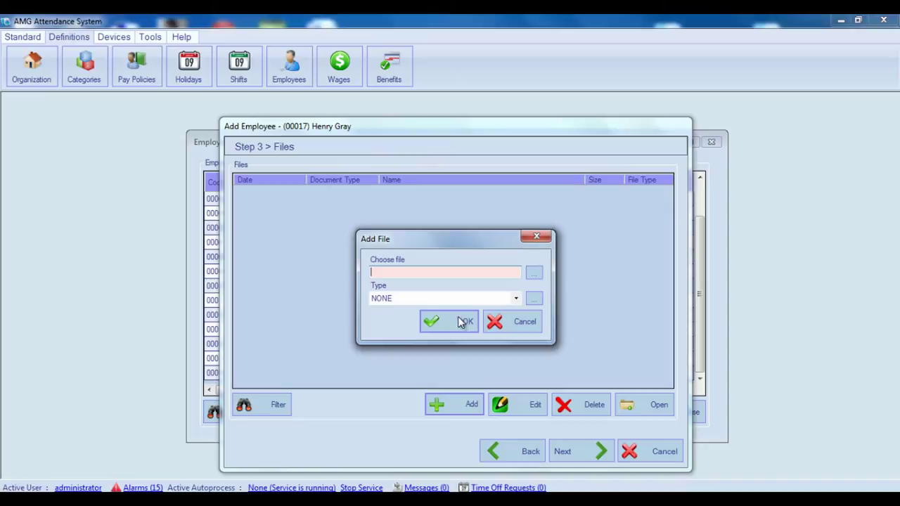
pyautogui.click(533, 272)
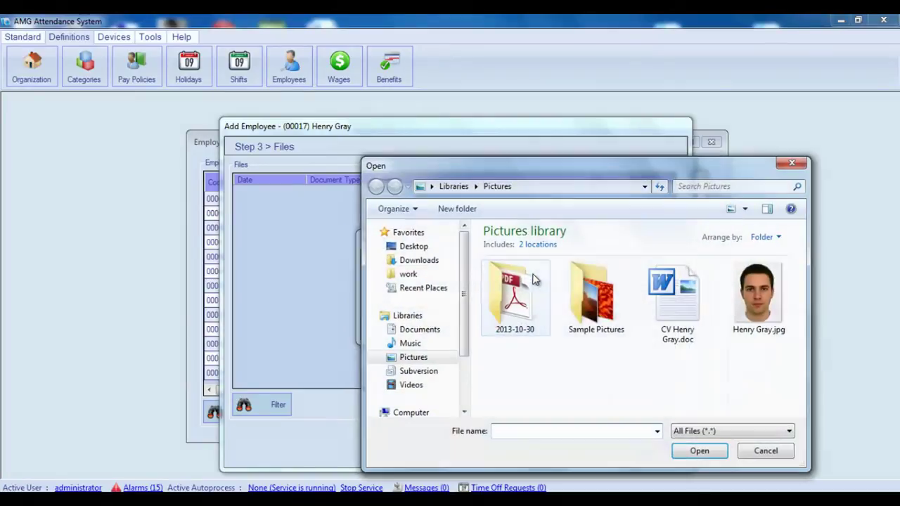
pyautogui.doubleClick(684, 308)
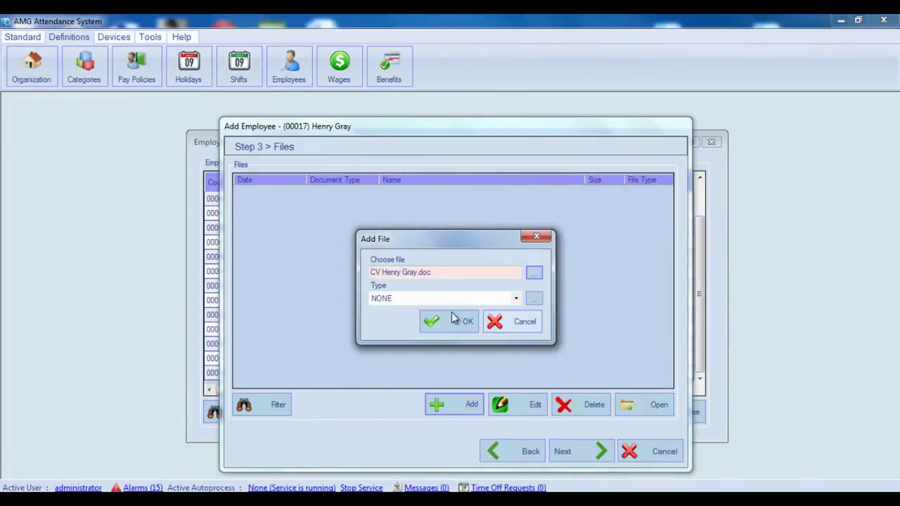
pyautogui.click(516, 301)
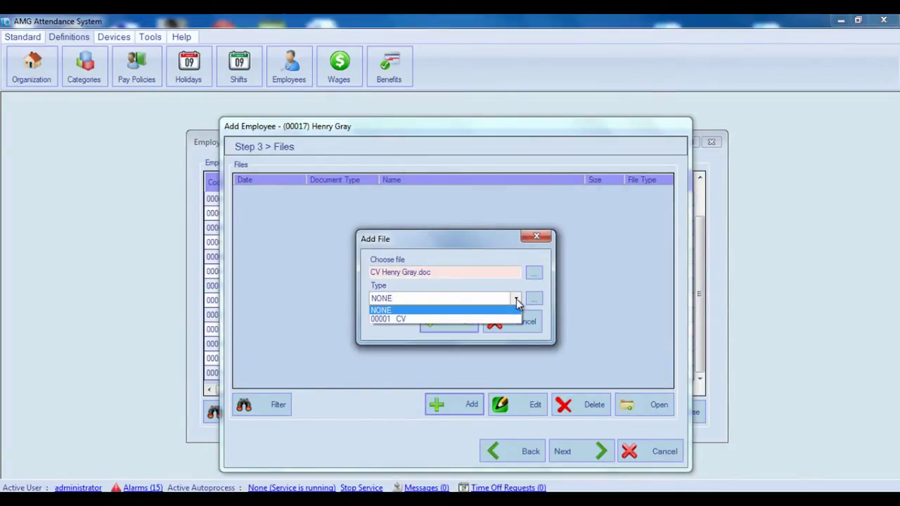
pyautogui.click(408, 319)
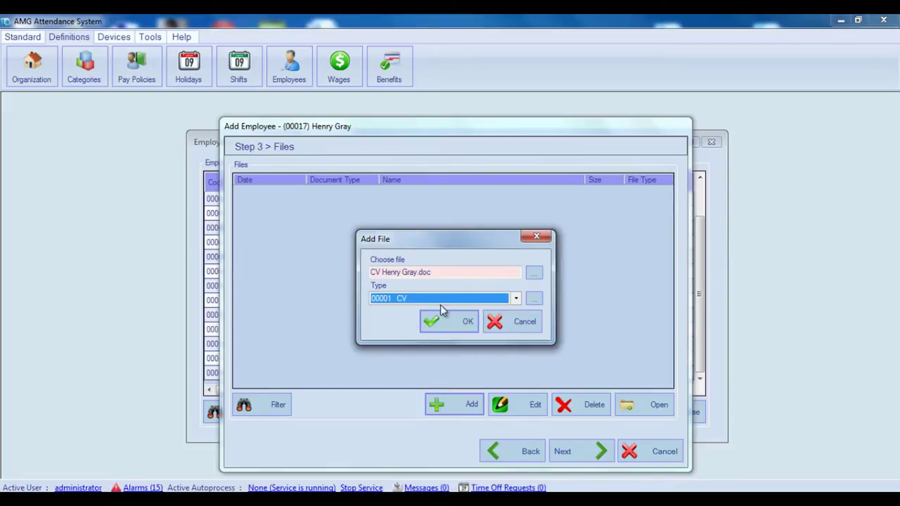
pyautogui.click(534, 300)
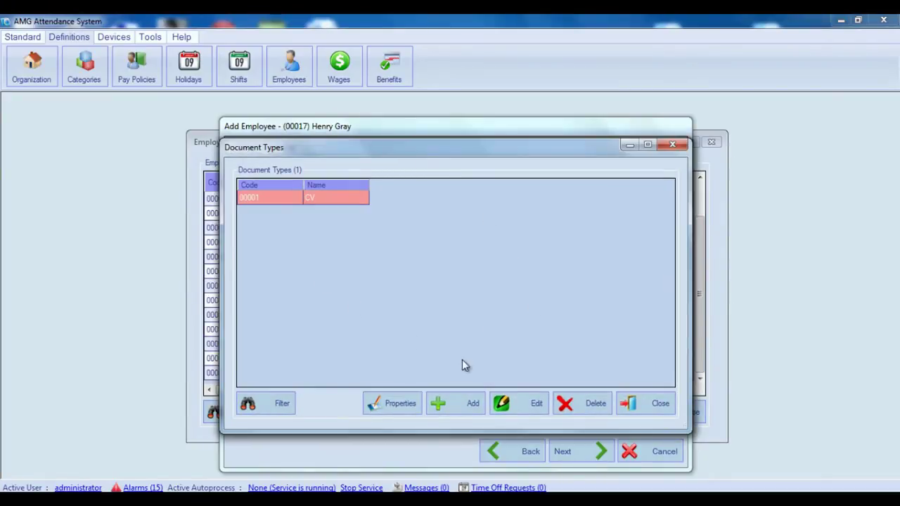
pyautogui.click(643, 405)
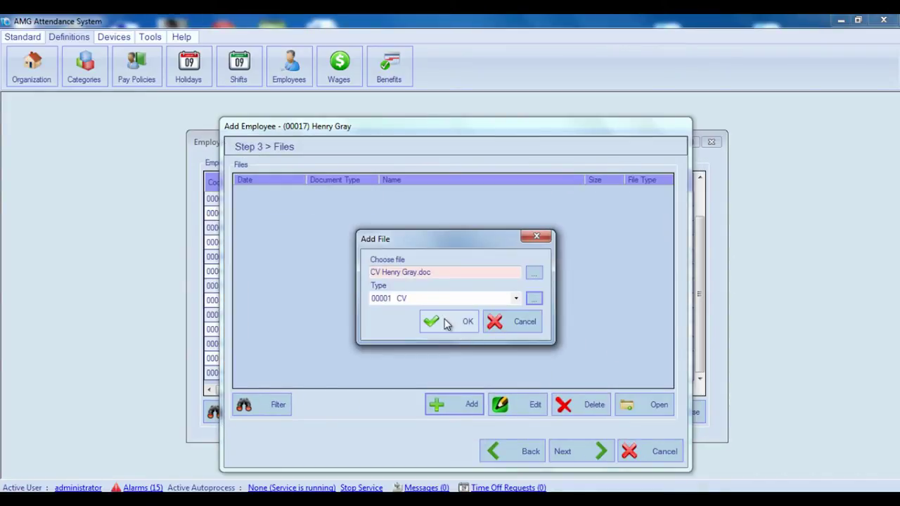
pyautogui.click(444, 321)
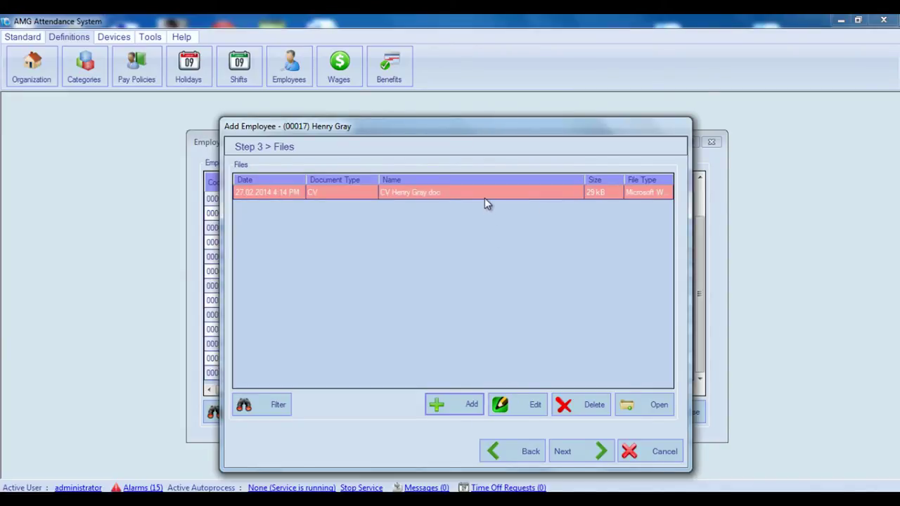
pyautogui.click(651, 406)
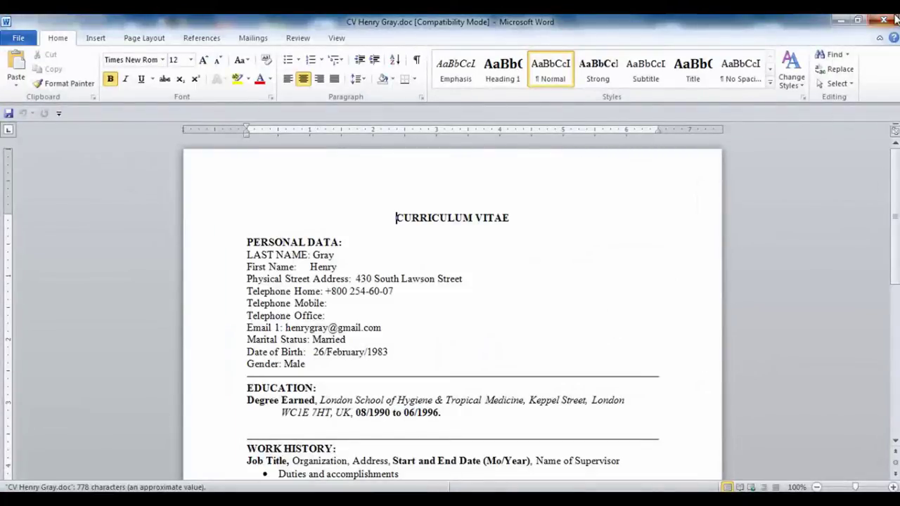
pyautogui.click(884, 20)
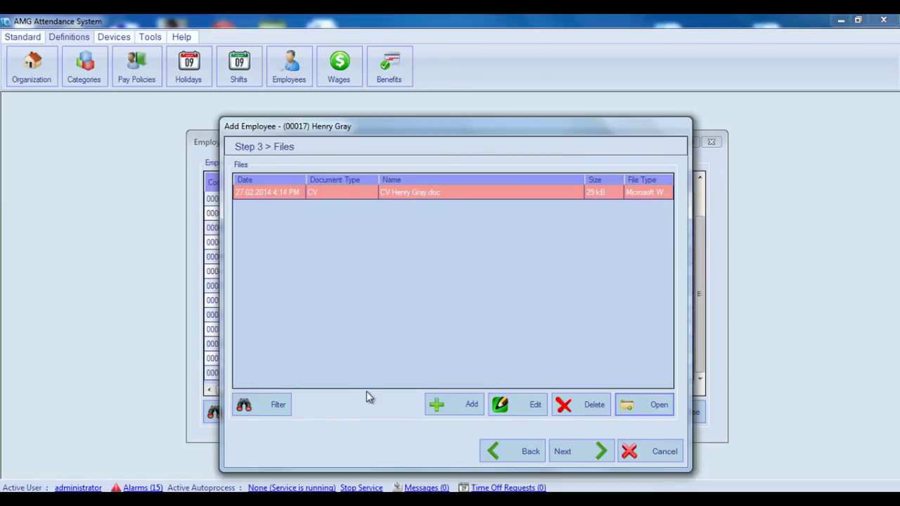
# Schedule every day of February 24–March 2 as Flexible Shift 00003 work, copied from Monday
pyautogui.click(591, 451)
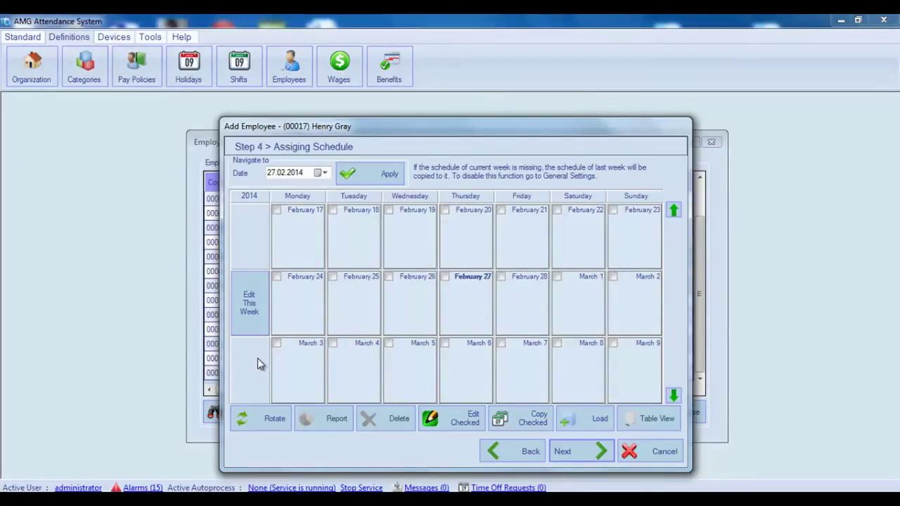
pyautogui.click(248, 312)
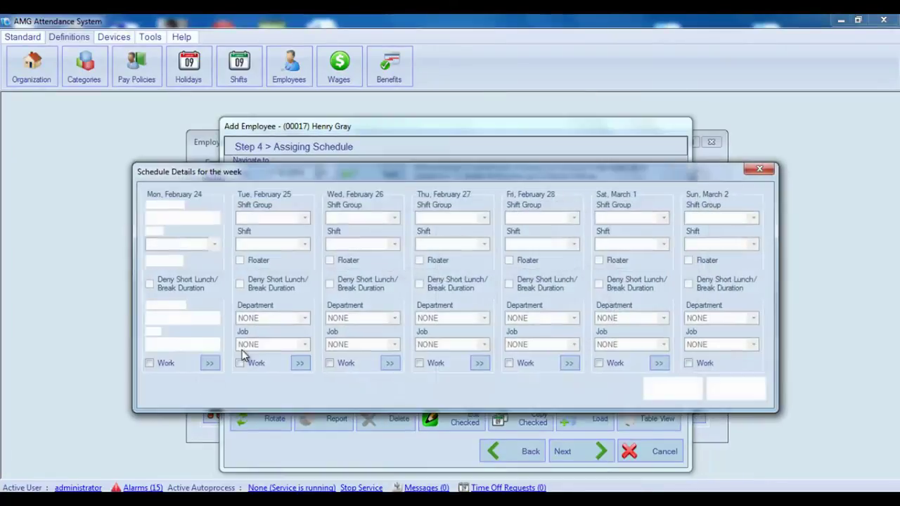
pyautogui.click(162, 367)
pyautogui.click(214, 218)
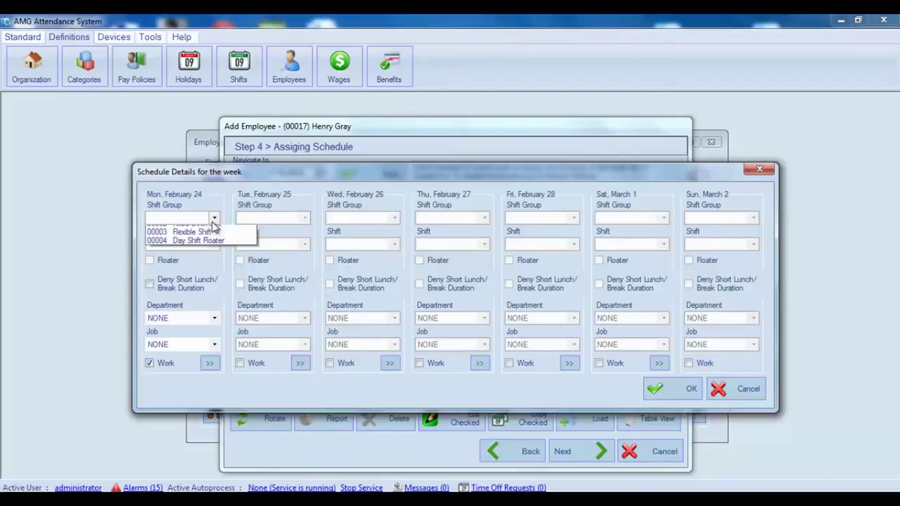
pyautogui.click(200, 247)
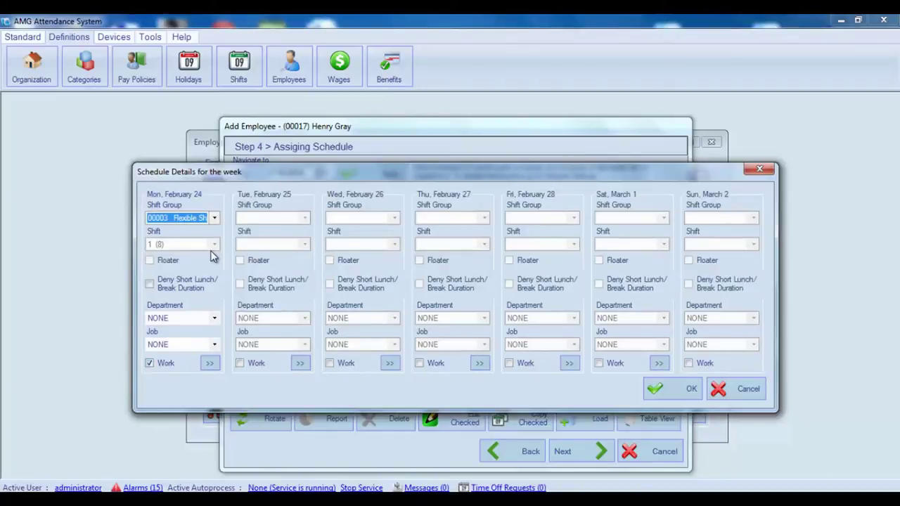
pyautogui.click(210, 363)
pyautogui.click(684, 392)
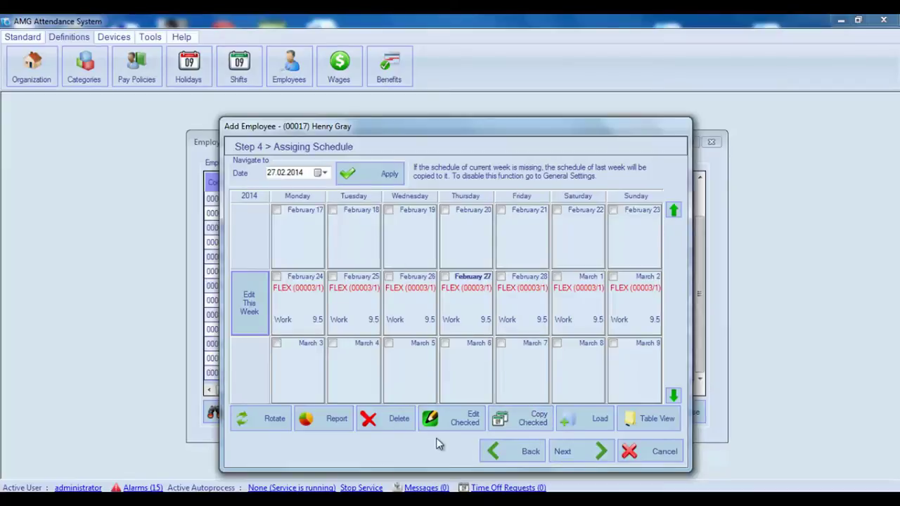
# Move to Step 5 Assigning Benefits, leaving Add Benefits switched off
pyautogui.click(577, 456)
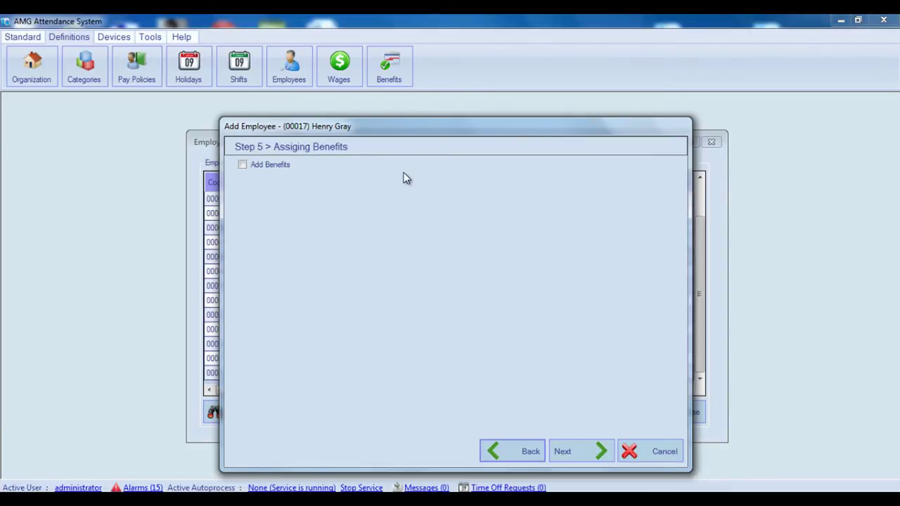
pyautogui.click(241, 167)
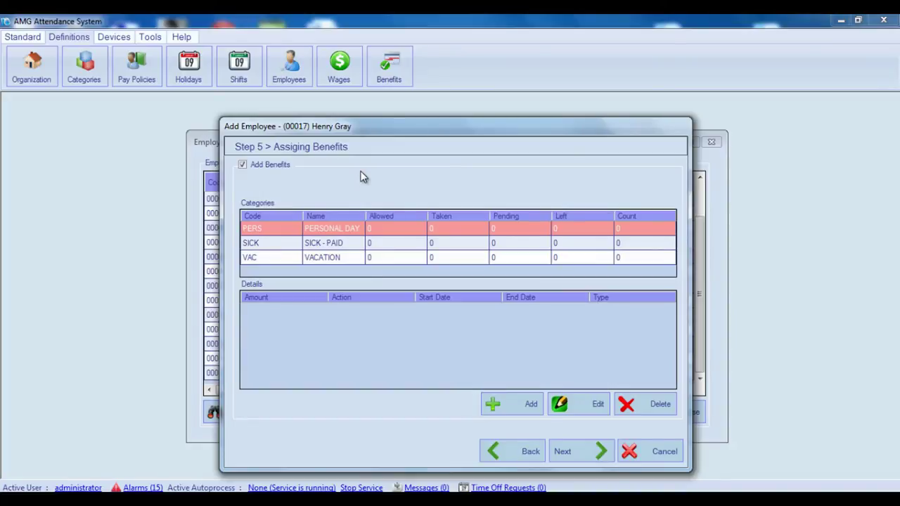
pyautogui.click(243, 166)
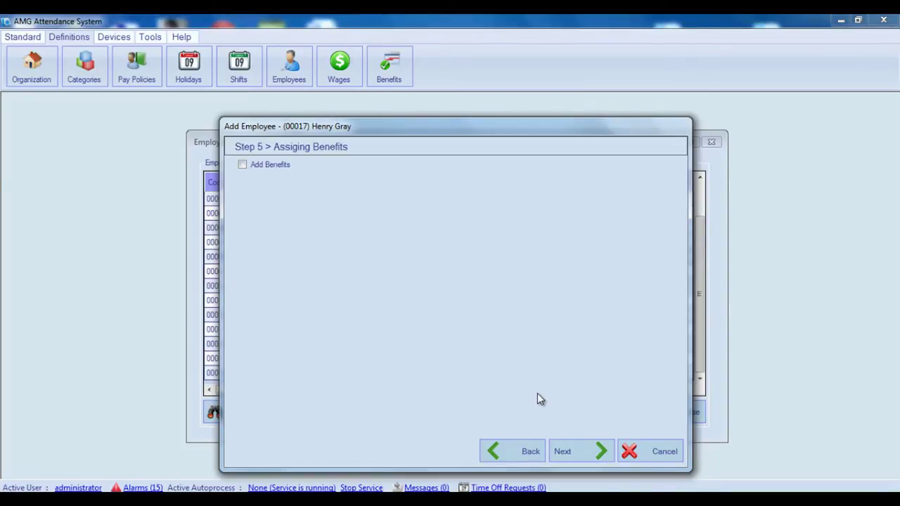
pyautogui.click(588, 452)
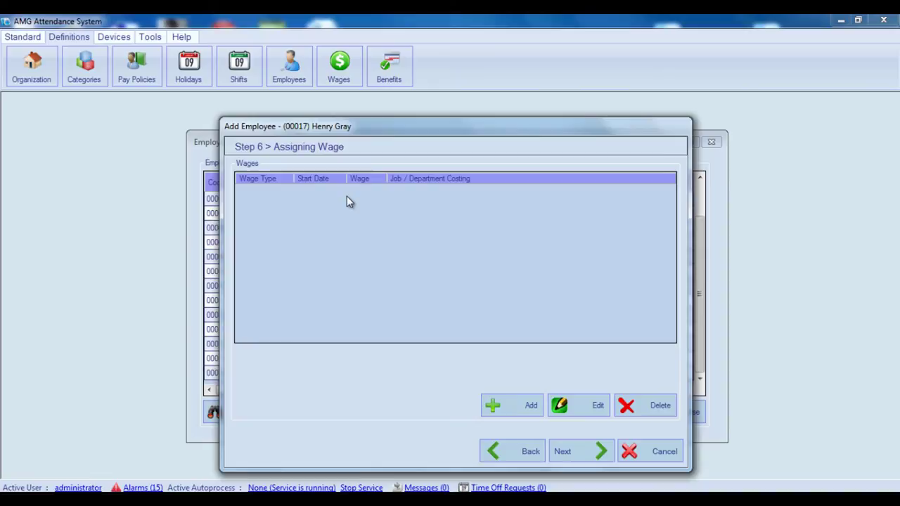
pyautogui.click(527, 408)
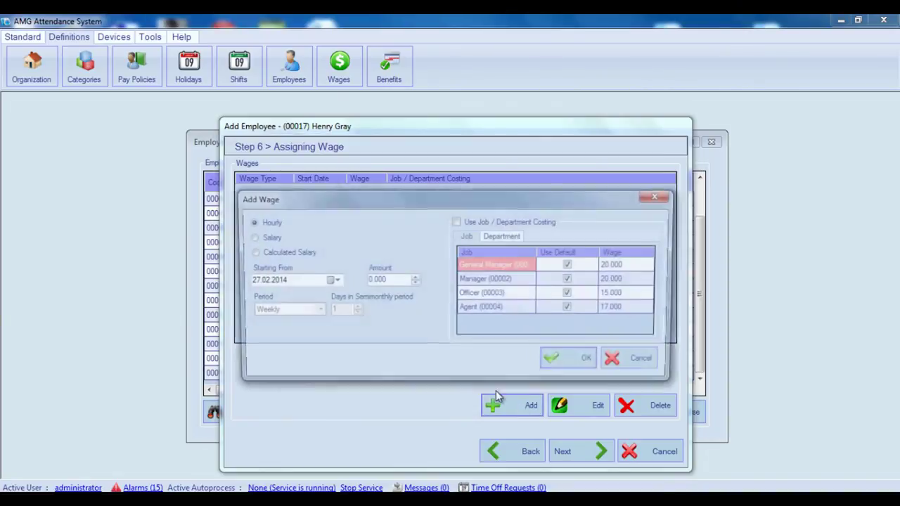
pyautogui.click(383, 280)
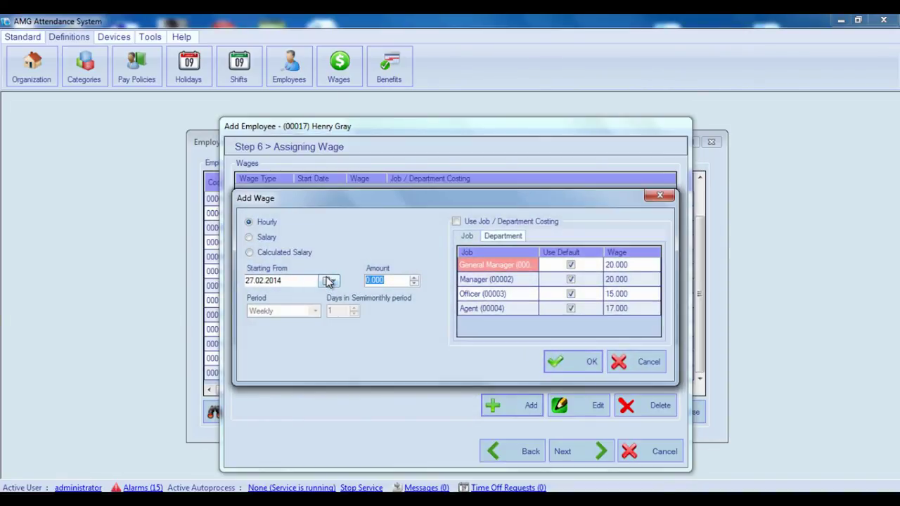
pyautogui.write('15')
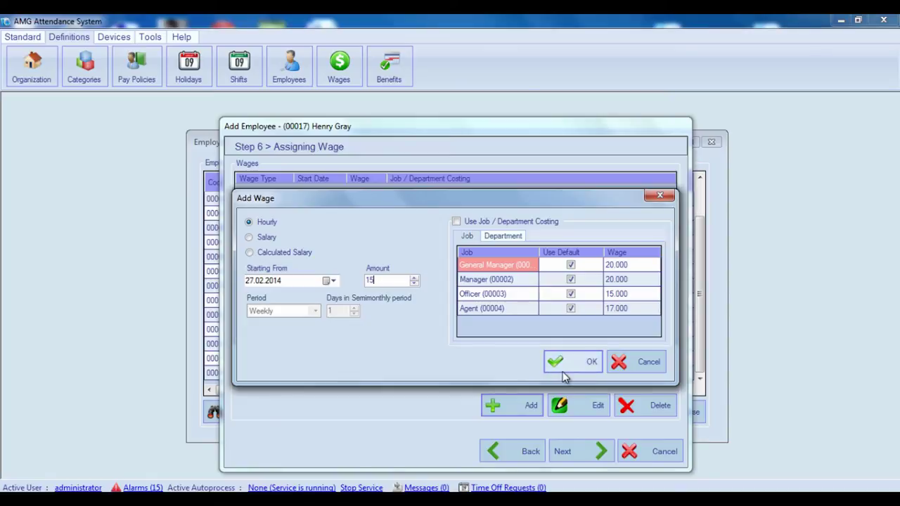
pyautogui.click(571, 362)
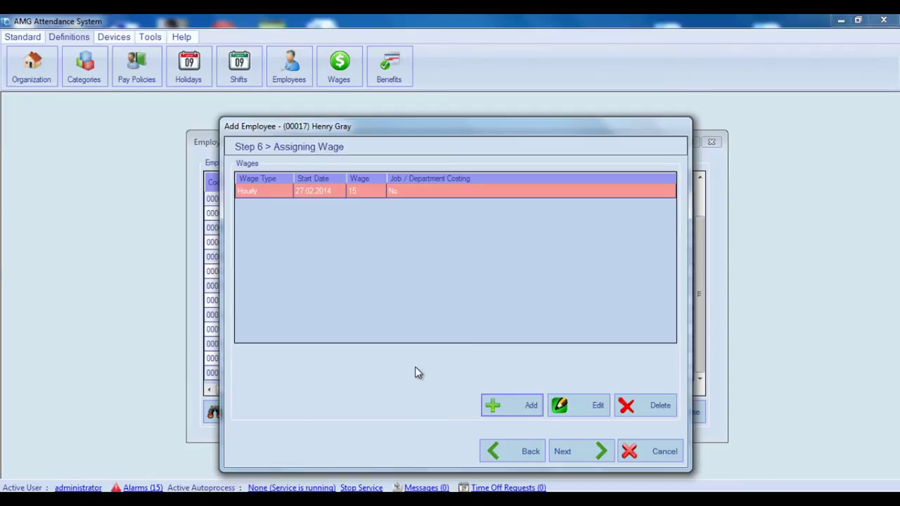
pyautogui.click(604, 451)
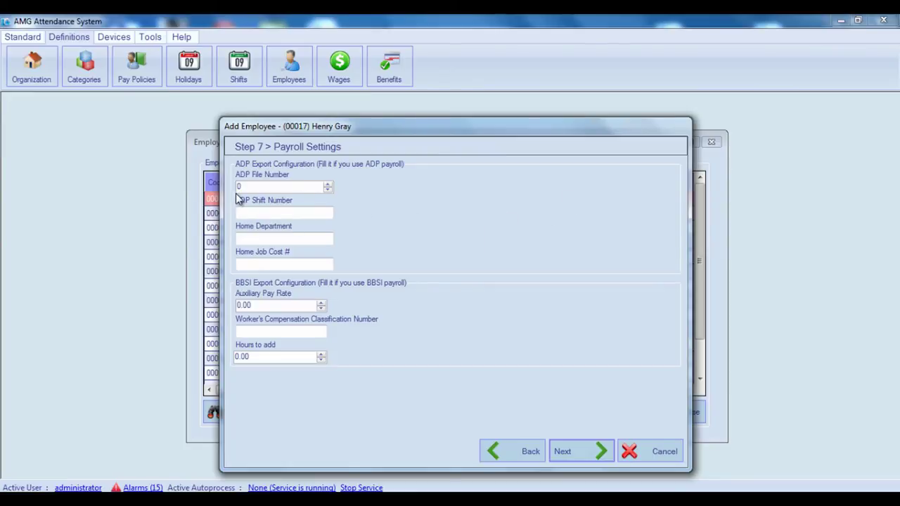
pyautogui.click(271, 188)
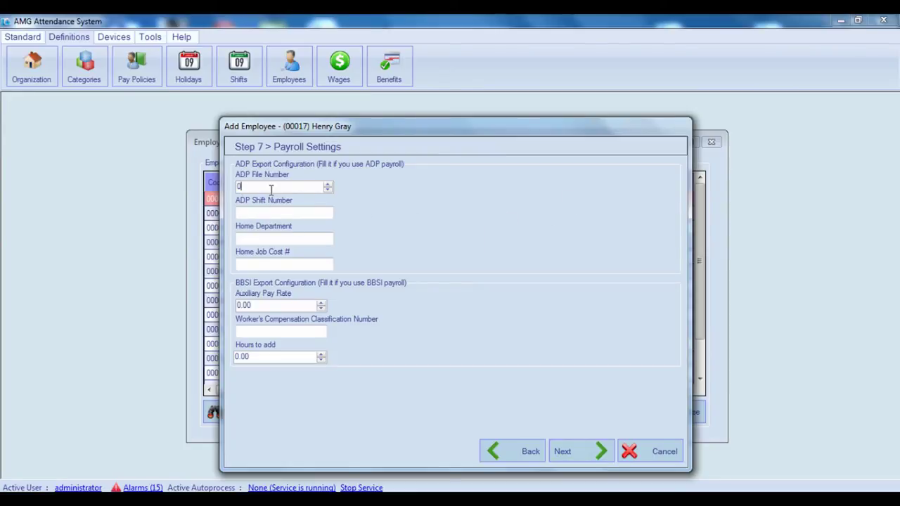
pyautogui.click(276, 215)
pyautogui.click(283, 238)
pyautogui.click(295, 265)
pyautogui.click(270, 330)
pyautogui.click(580, 454)
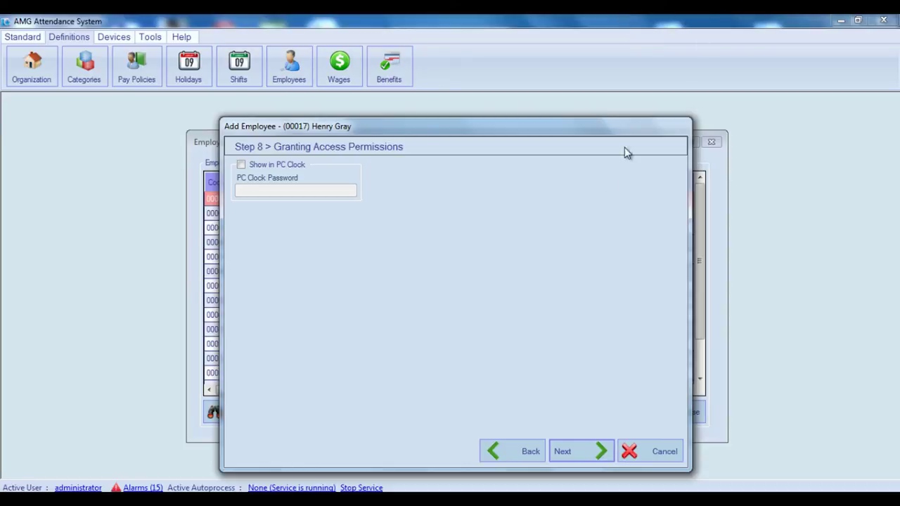
pyautogui.click(241, 165)
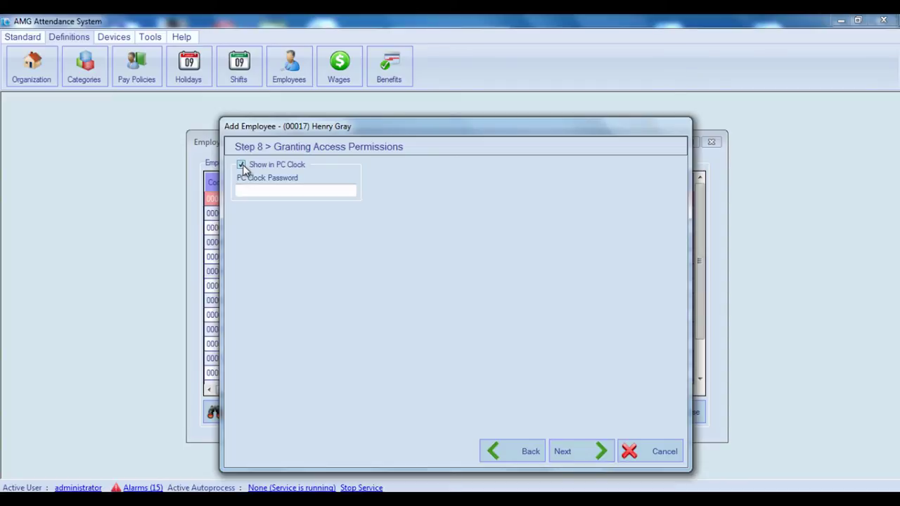
pyautogui.click(247, 192)
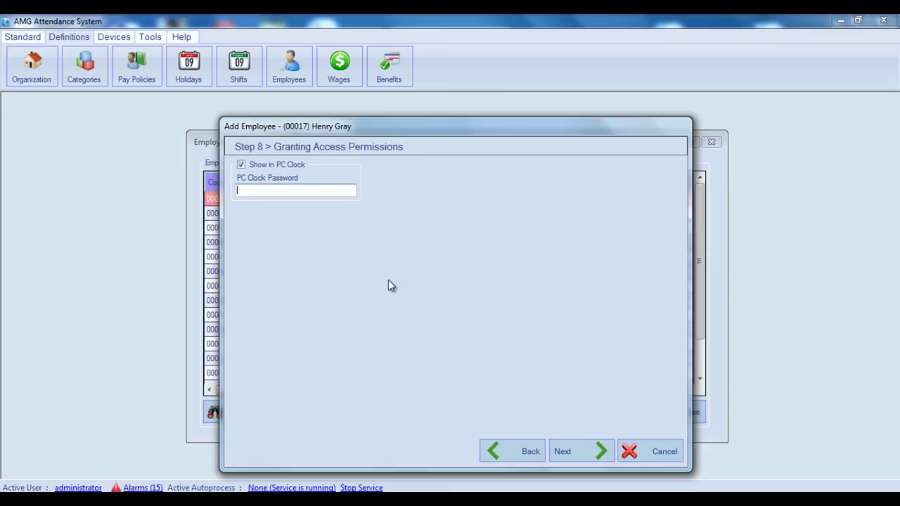
pyautogui.write('123')
pyautogui.click(575, 451)
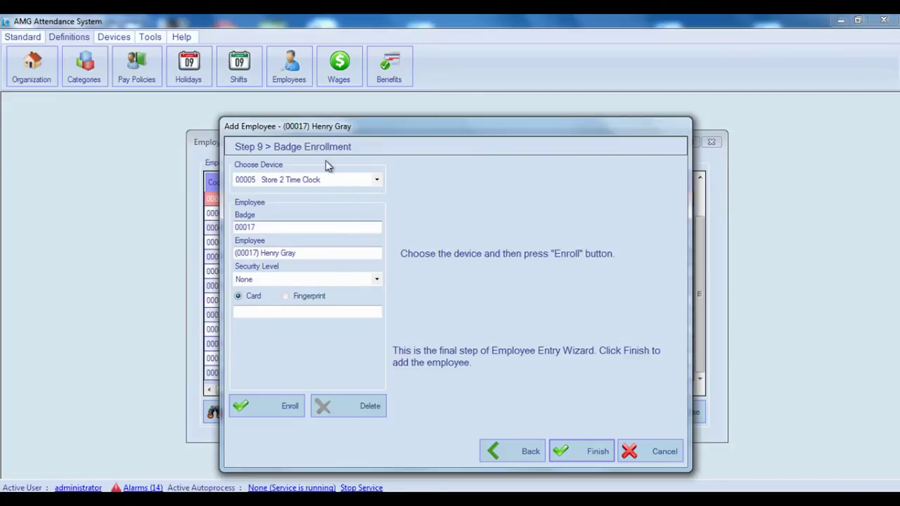
pyautogui.click(377, 180)
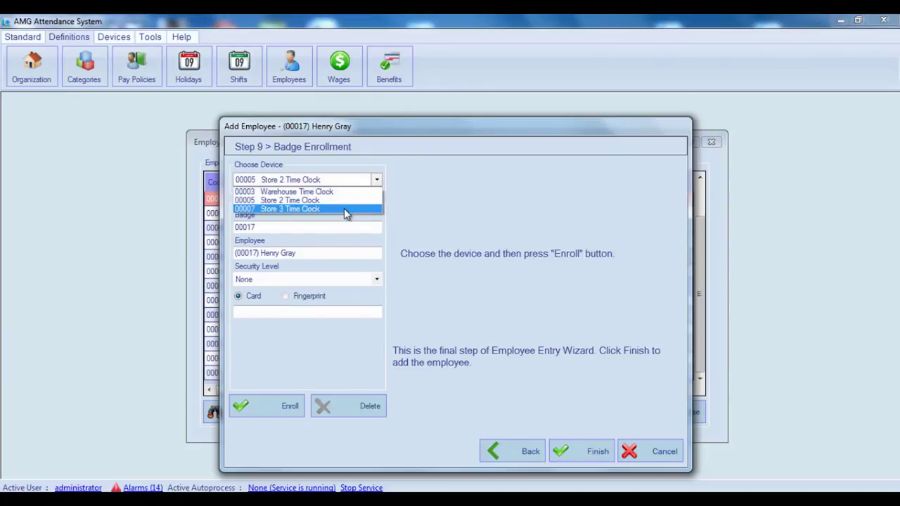
pyautogui.click(344, 208)
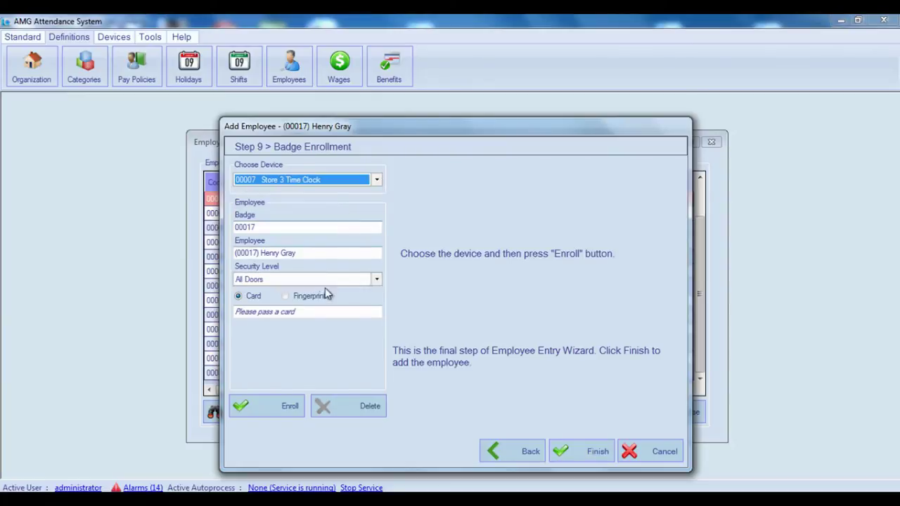
pyautogui.click(267, 409)
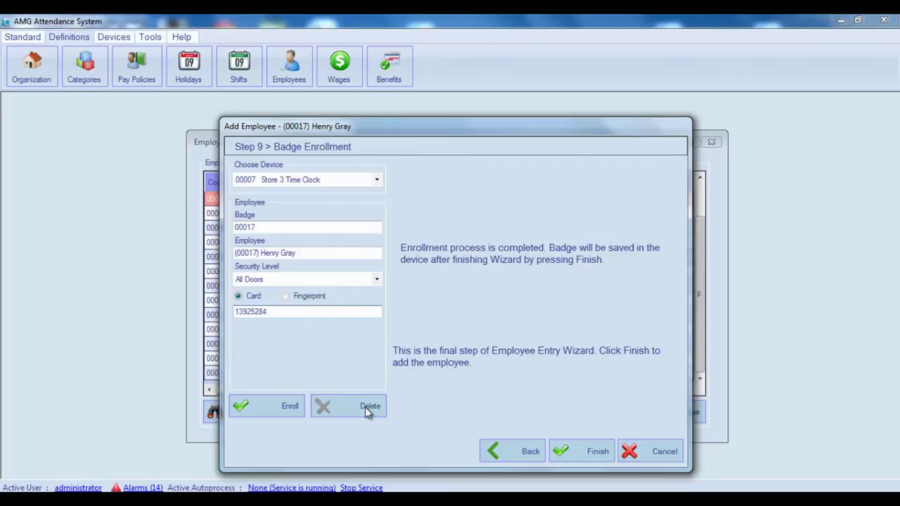
pyautogui.click(590, 456)
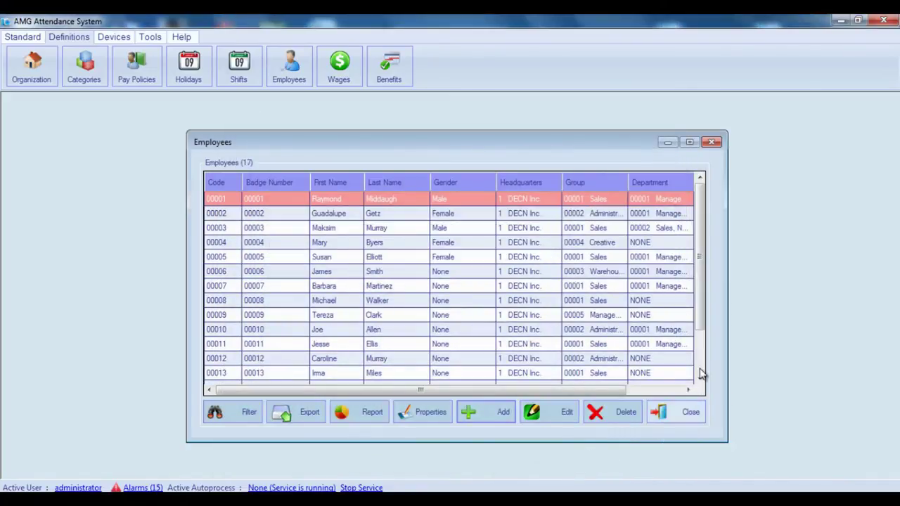
pyautogui.moveTo(700, 270); pyautogui.dragTo(698, 362)
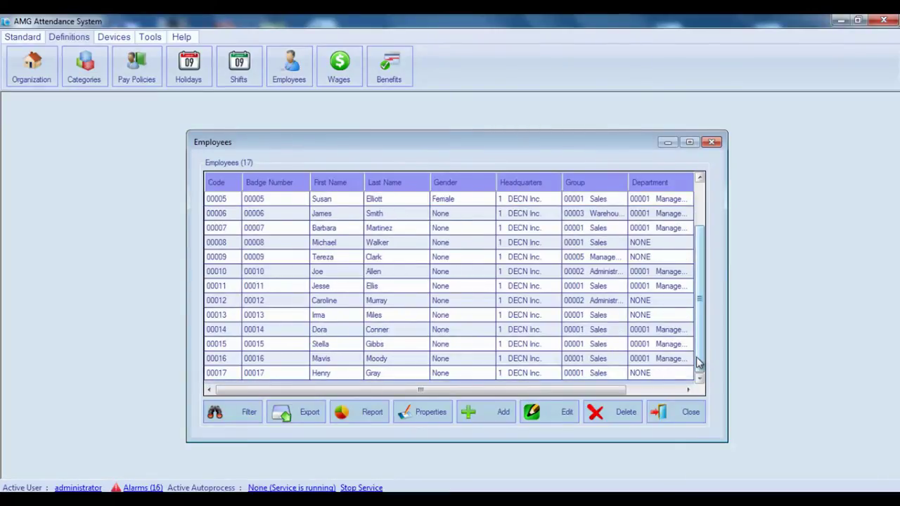
pyautogui.scroll(2, 595, 332)
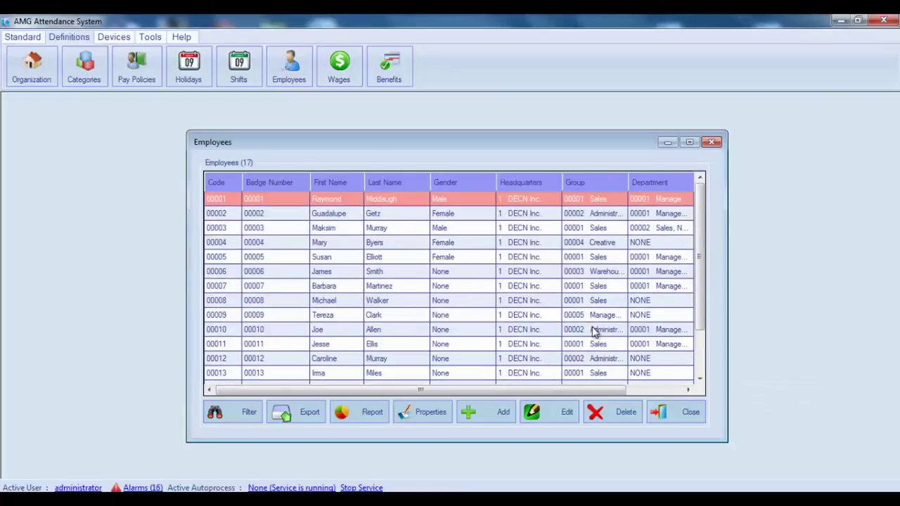
pyautogui.scroll(-2, 595, 334)
pyautogui.click(597, 373)
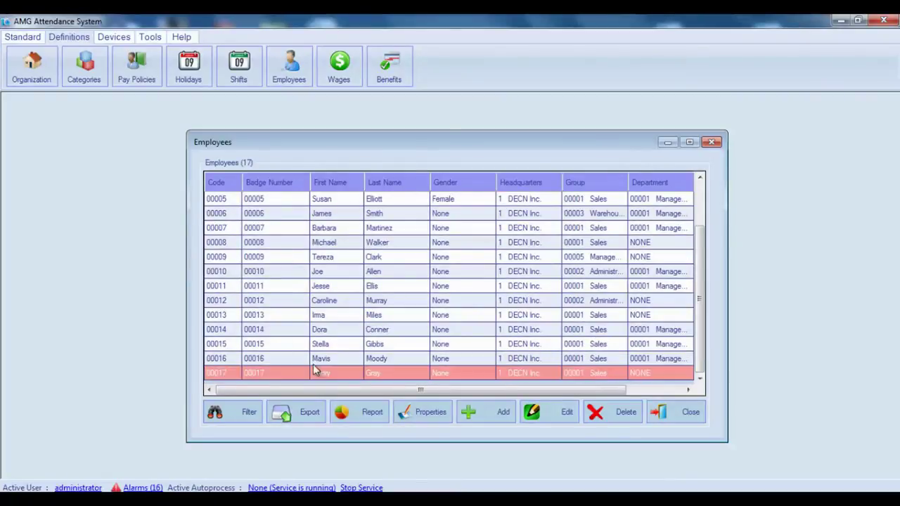
# Close the Employees window, then preview and cancel the Tools > Import > Import Employees wizard
pyautogui.click(712, 143)
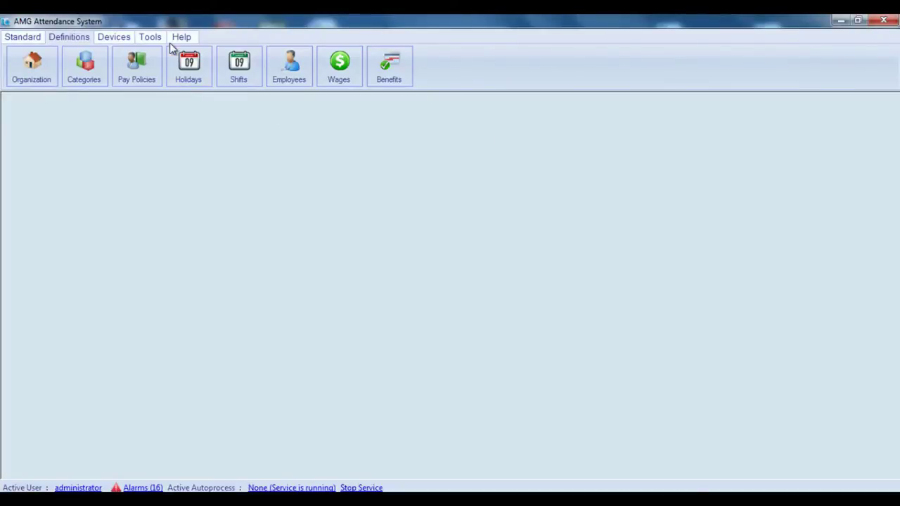
pyautogui.click(151, 39)
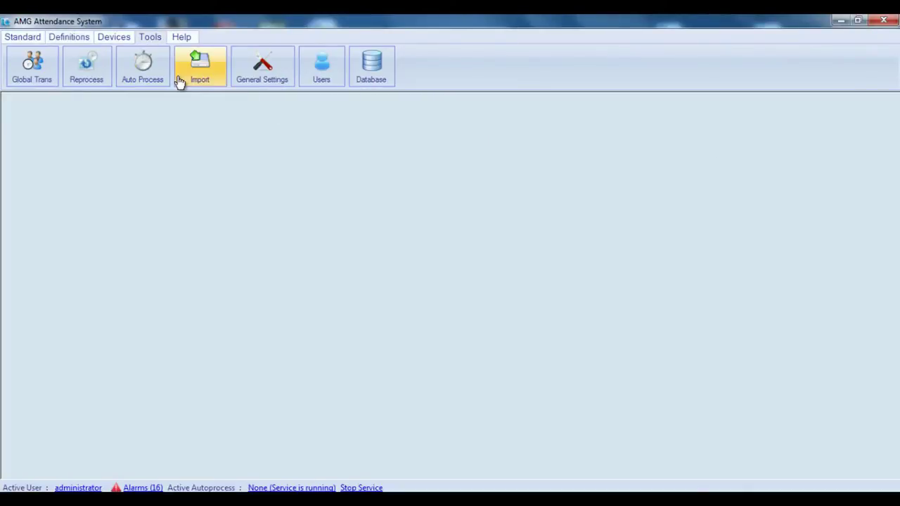
pyautogui.click(180, 82)
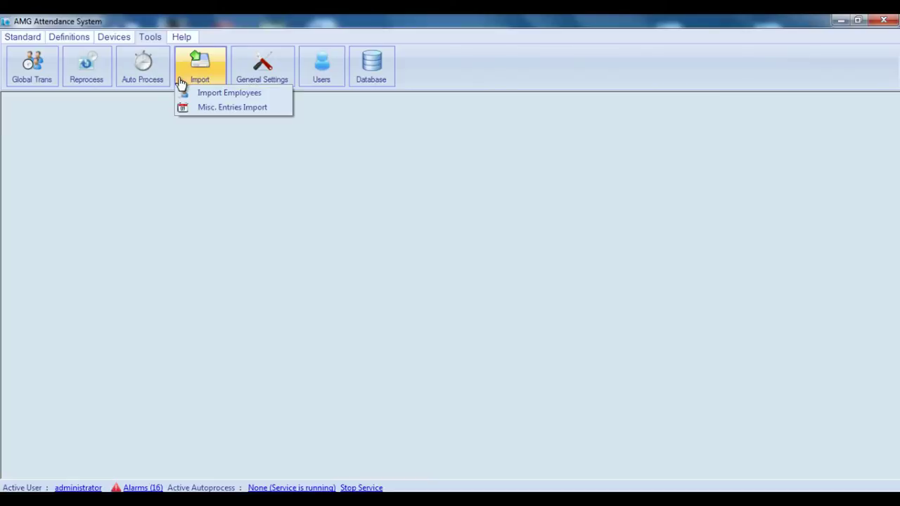
pyautogui.click(227, 95)
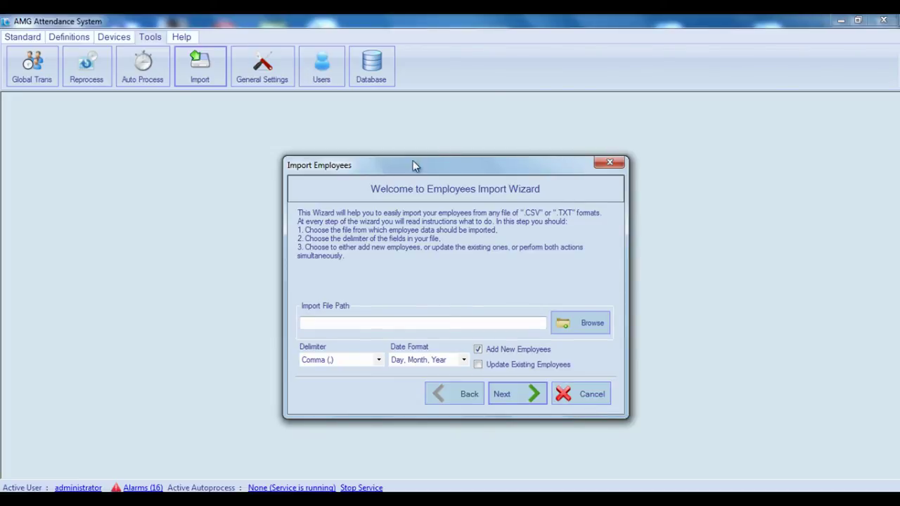
pyautogui.click(588, 399)
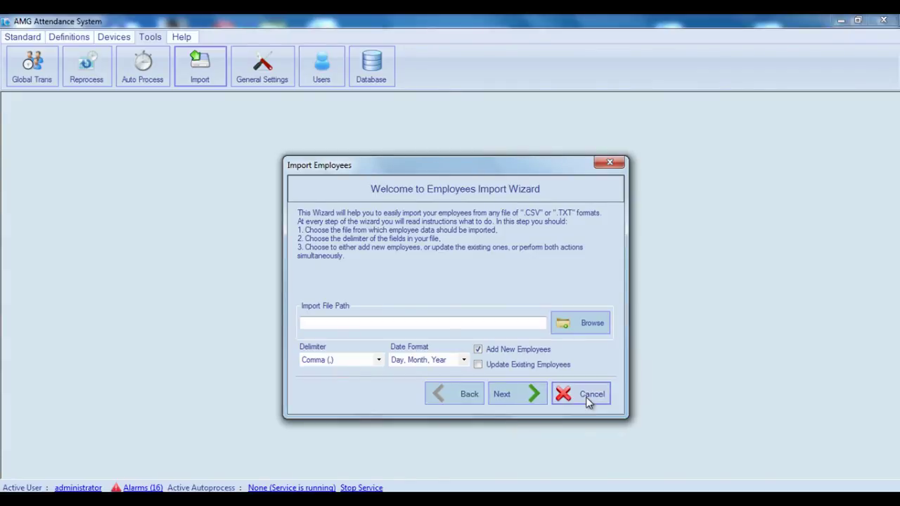